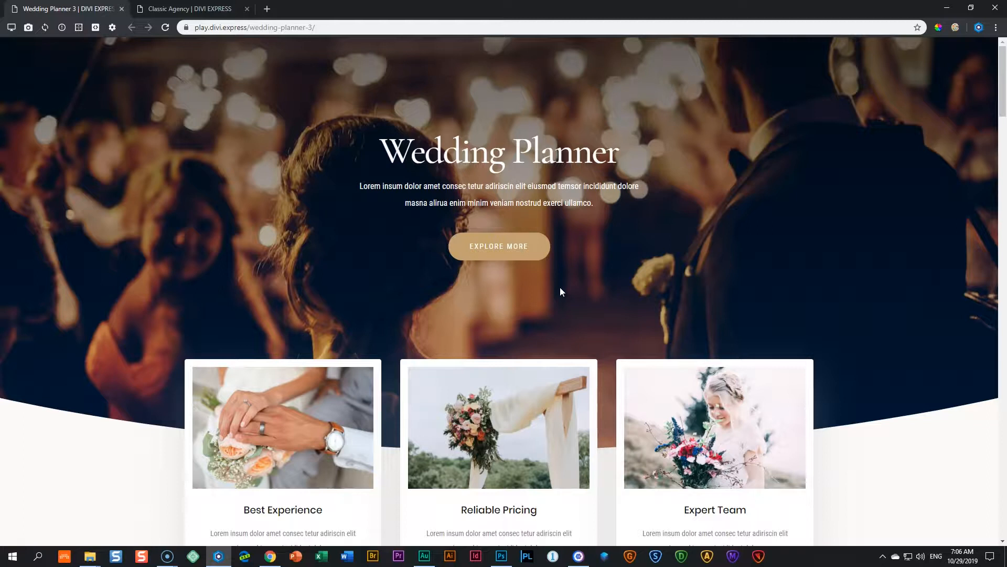
Compare the header images of the Wedding Planner 3 and Classic Agency demo pages.
{"action": "left_click", "coordinate": [230, 10]}
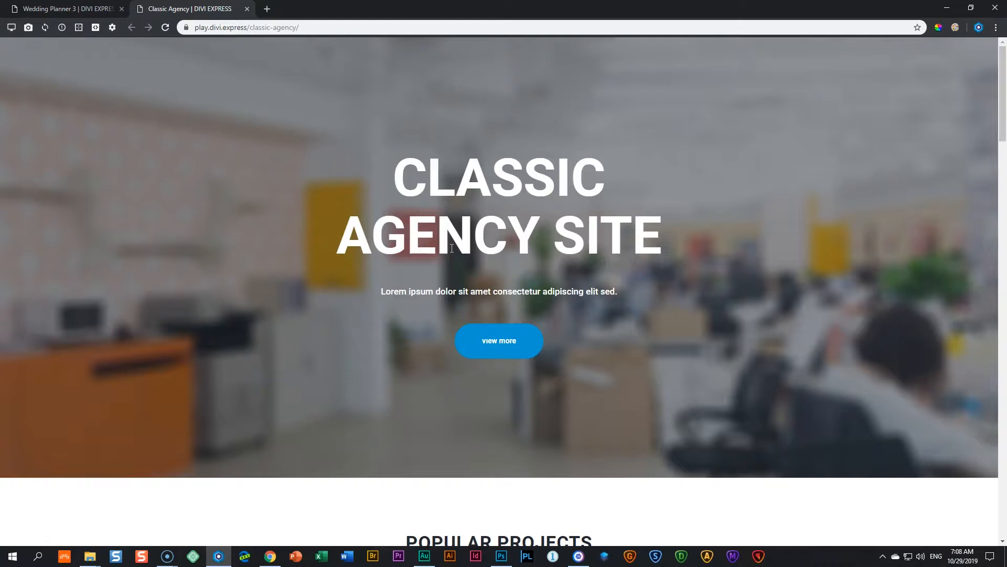
{"action": "left_click", "coordinate": [79, 10]}
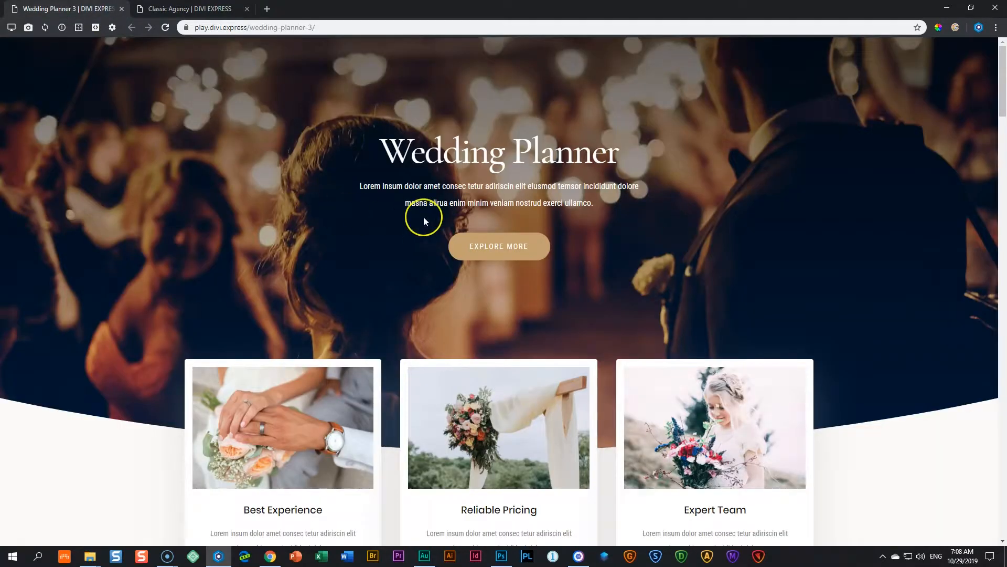
{"action": "left_click", "coordinate": [183, 9]}
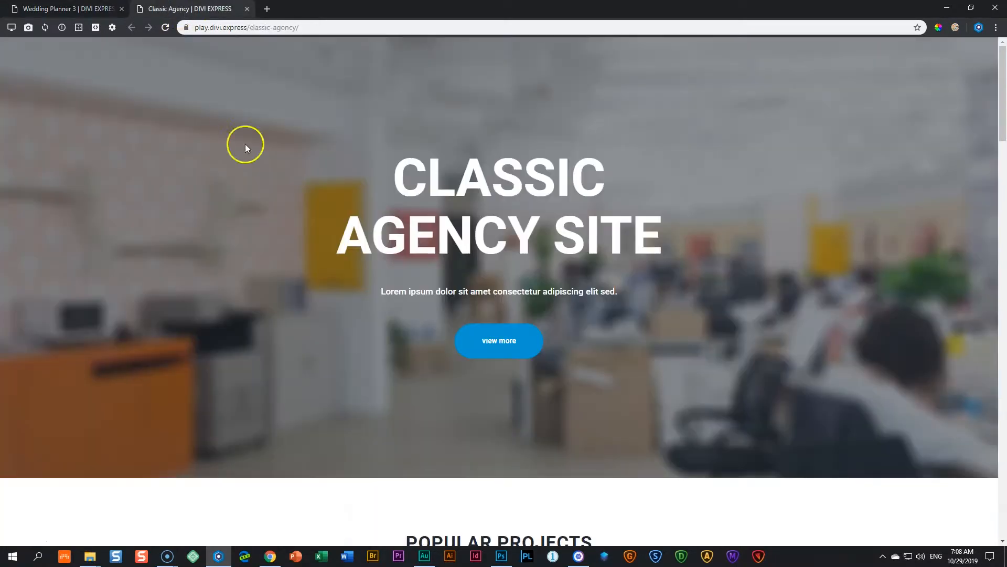
{"action": "left_click", "coordinate": [349, 236]}
{"action": "left_click", "coordinate": [226, 396]}
Open pixabay.com in a new browser tab.
{"action": "left_click", "coordinate": [267, 9]}
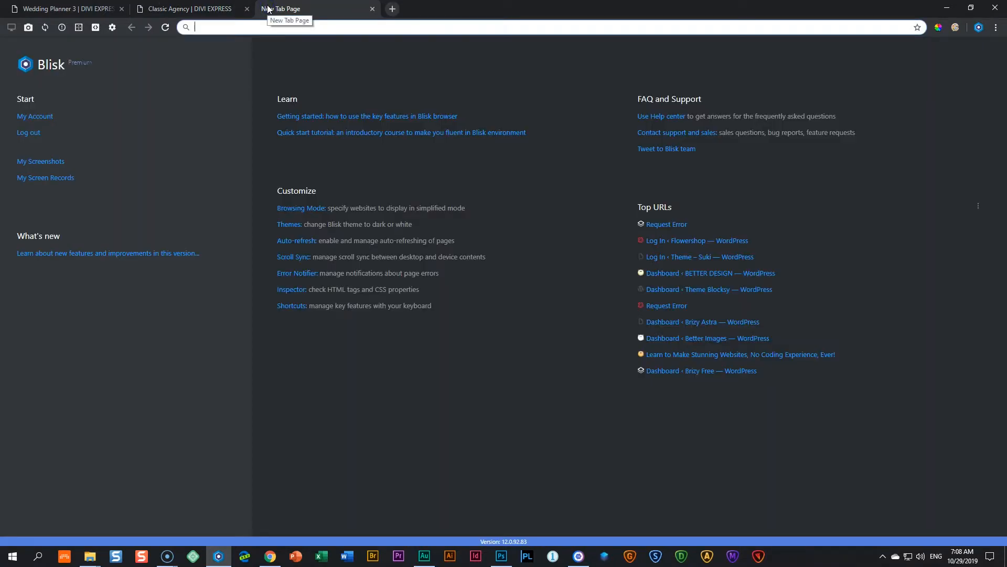
{"action": "type", "text": "pixa"}
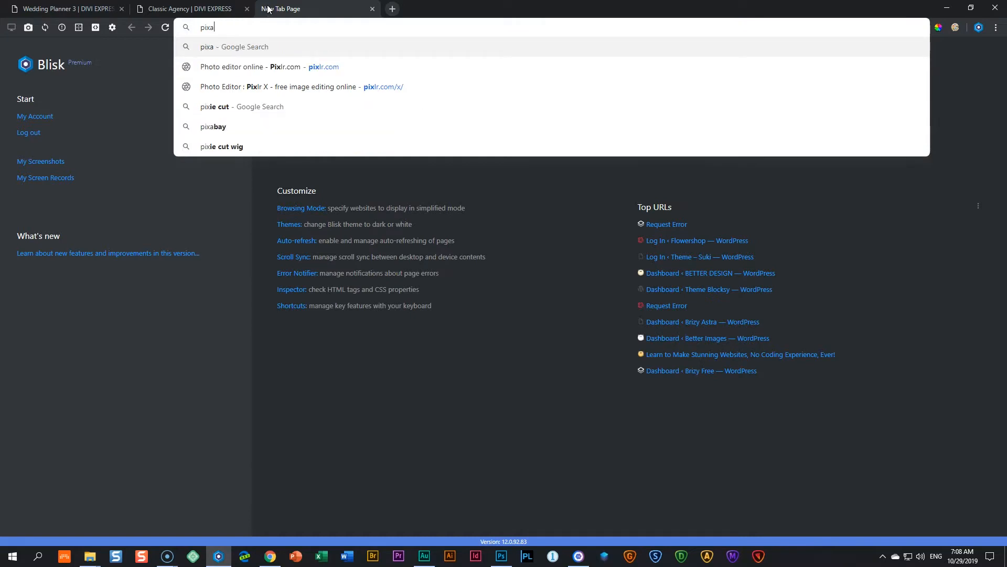
{"action": "type", "text": "bay.com"}
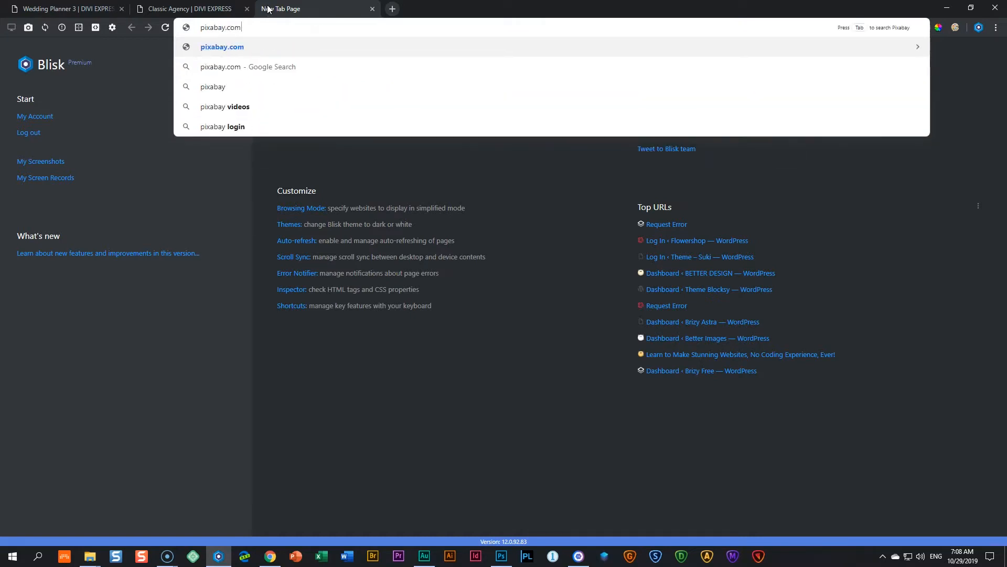
{"action": "key", "text": "Return"}
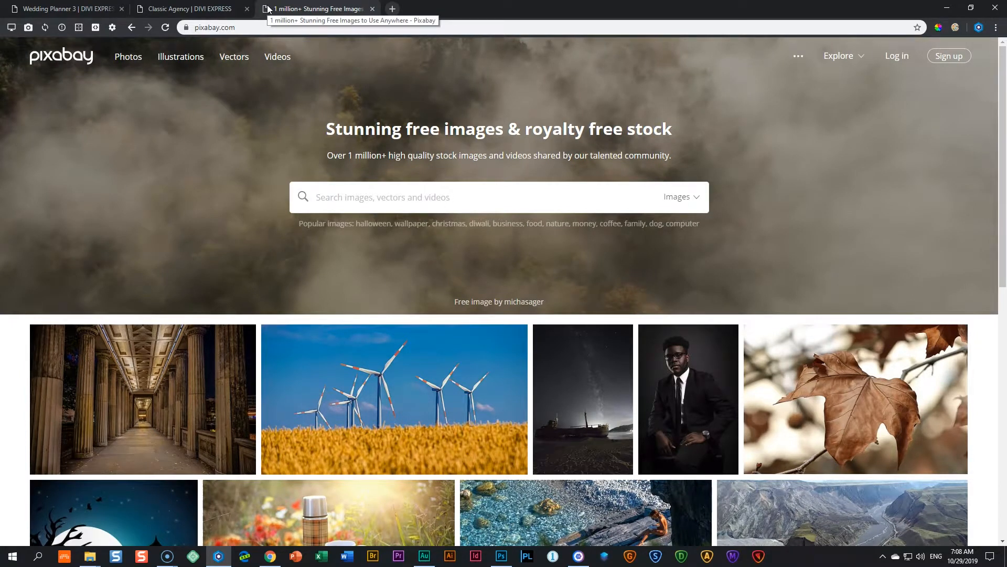
Search Pixabay for "hospital corridor" images.
{"action": "left_click", "coordinate": [353, 185]}
{"action": "type", "text": "hospitral"}
{"action": "key", "text": "BackSpace"}
{"action": "key", "text": "BackSpace"}
{"action": "key", "text": "BackSpace"}
{"action": "type", "text": "al corridor"}
{"action": "key", "text": "Return"}
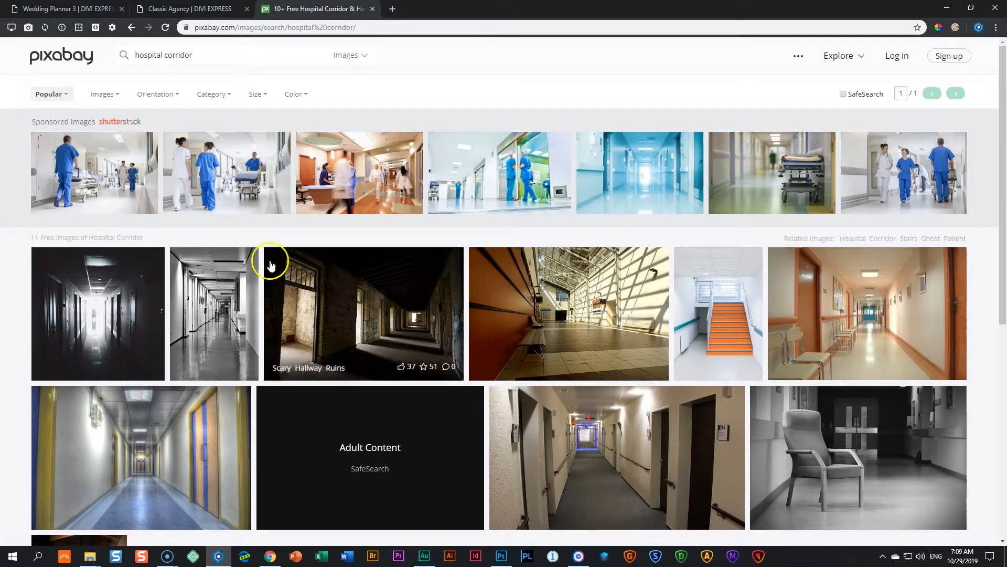
Download the free hospital corridor photo with the orange doors as a 1920×1277 JPG, passing the robot check.
{"action": "scroll", "coordinate": [871, 318], "scroll_direction": "down", "scroll_amount": 1}
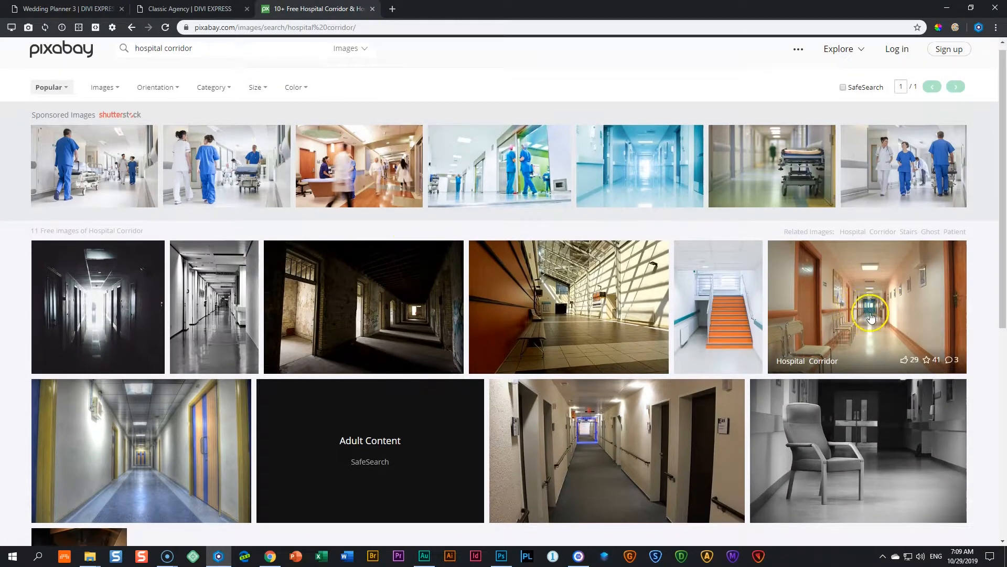
{"action": "left_click", "coordinate": [870, 318]}
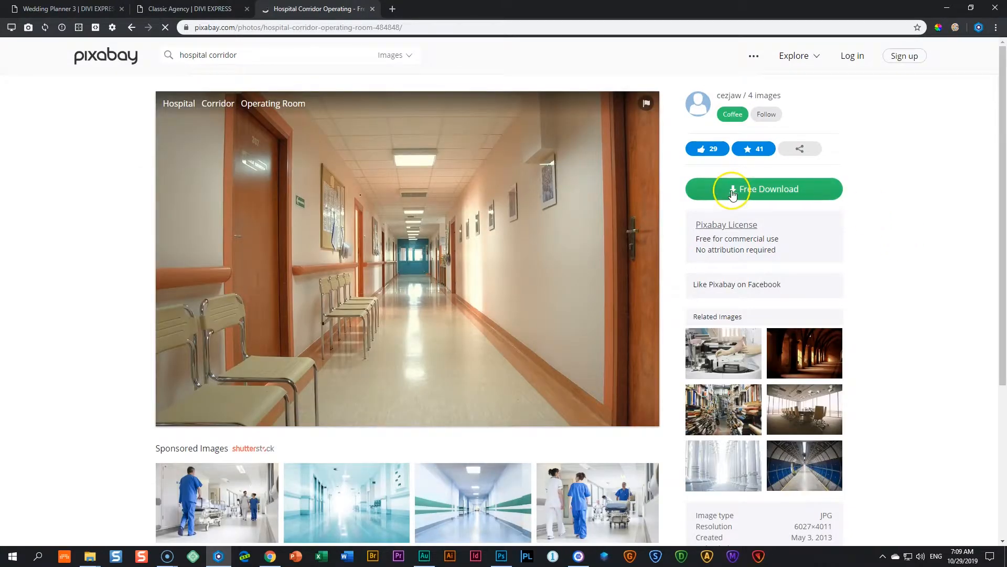
{"action": "left_click", "coordinate": [780, 267]}
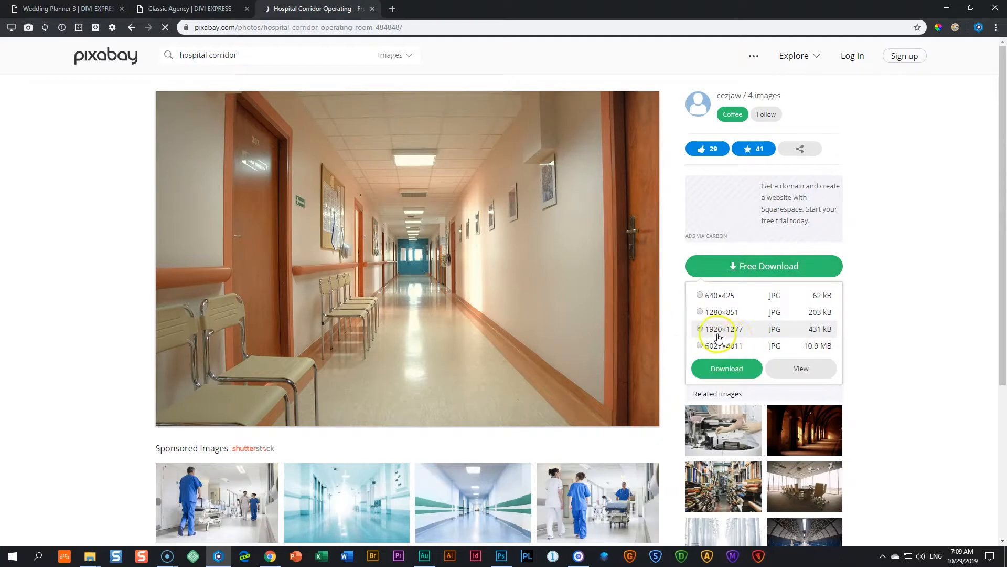
{"action": "left_click", "coordinate": [729, 370]}
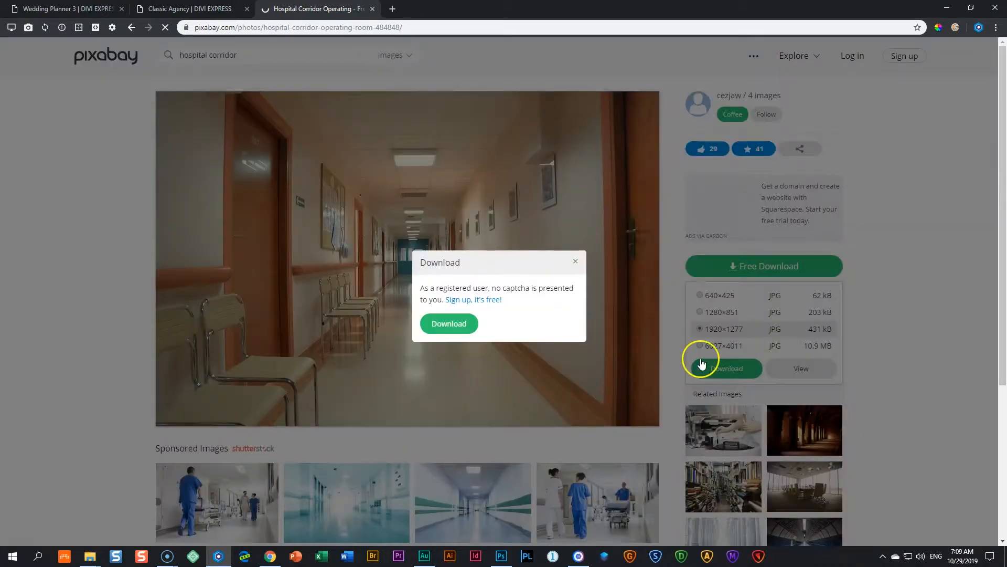
{"action": "left_click", "coordinate": [450, 328]}
{"action": "left_click", "coordinate": [434, 307]}
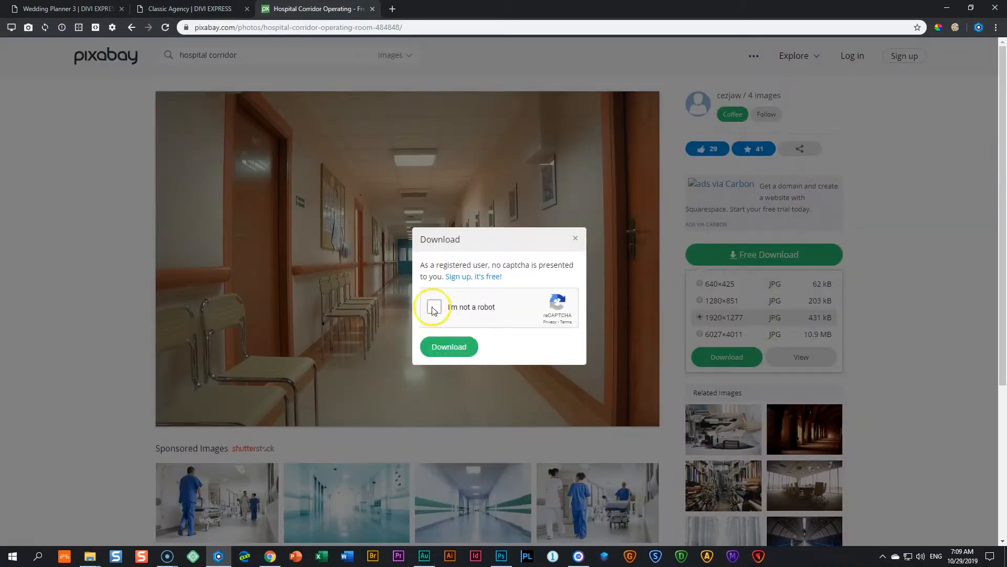
{"action": "left_click", "coordinate": [460, 351]}
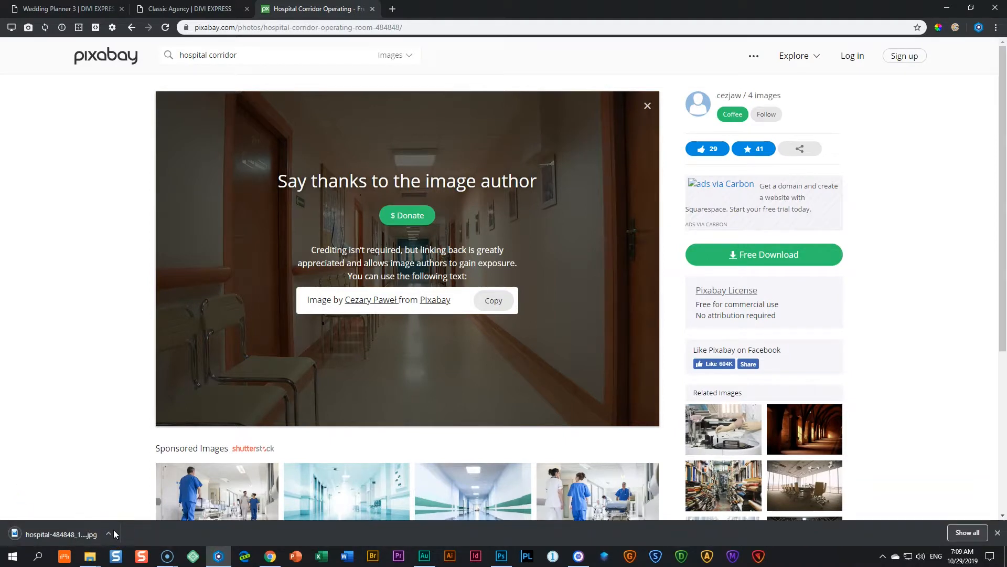
Launch Topaz Studio 2 and load the downloaded hospital-484848_1920.jpg from its folder into it.
{"action": "left_click", "coordinate": [734, 555]}
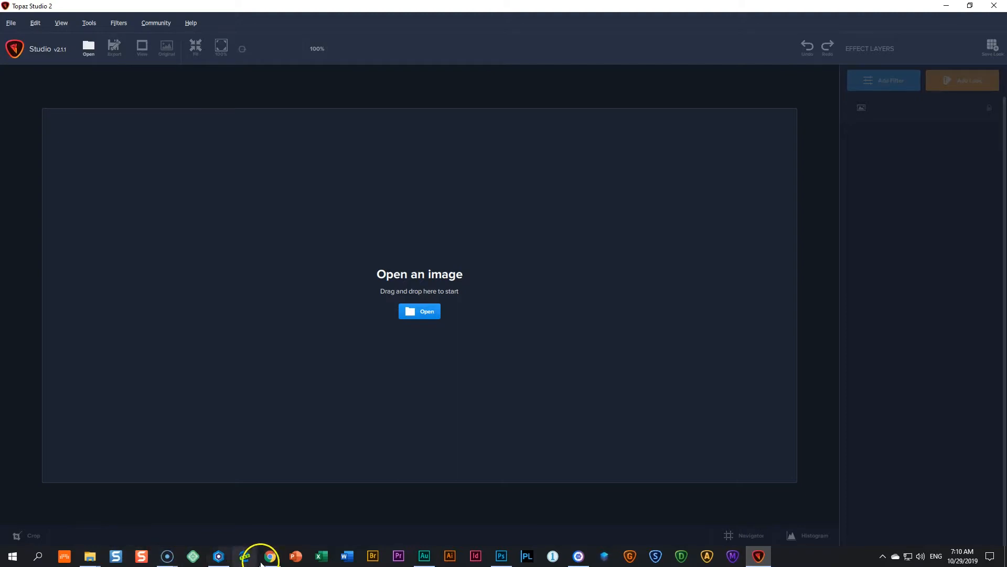
{"action": "left_click", "coordinate": [219, 556]}
{"action": "left_click", "coordinate": [113, 534]}
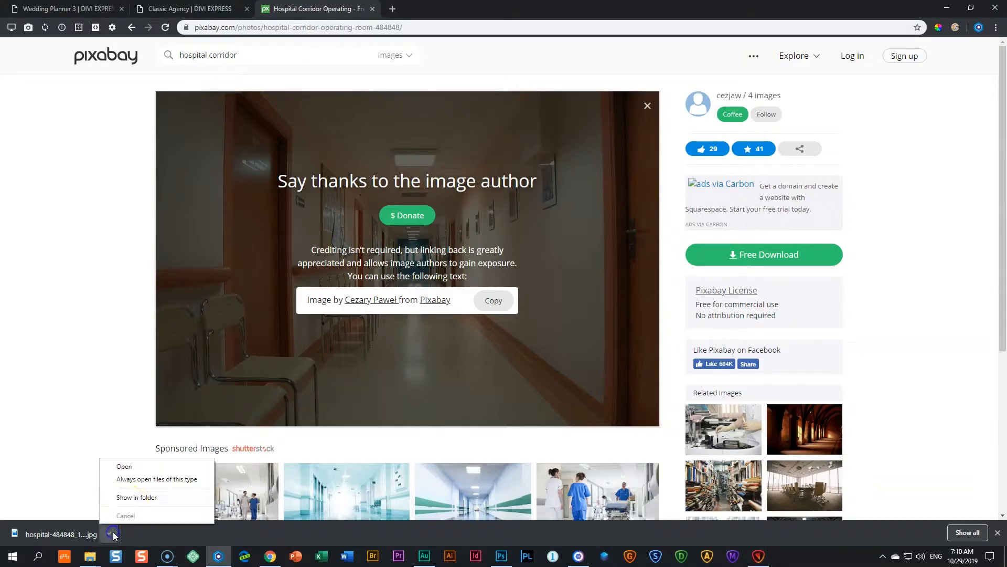
{"action": "left_click", "coordinate": [136, 497]}
{"action": "mouse_move", "coordinate": [428, 279]}
{"action": "left_mouse_down"}
{"action": "mouse_move", "coordinate": [708, 535]}
{"action": "mouse_move", "coordinate": [758, 545]}
{"action": "mouse_move", "coordinate": [554, 367]}
{"action": "mouse_move", "coordinate": [428, 285]}
{"action": "left_mouse_up"}
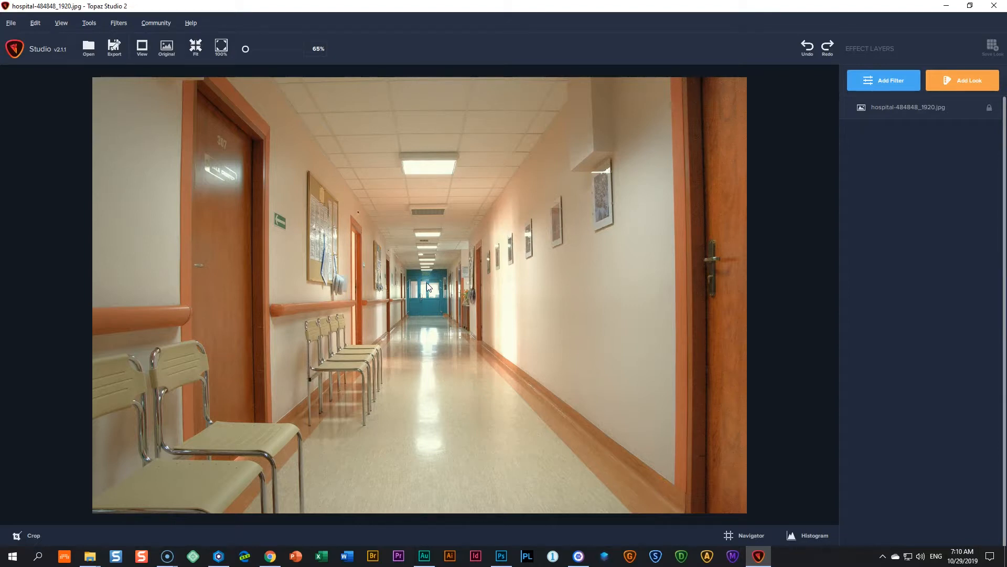
Add a Blur filter from the Creative group to the hospital corridor photo.
{"action": "left_click", "coordinate": [900, 85]}
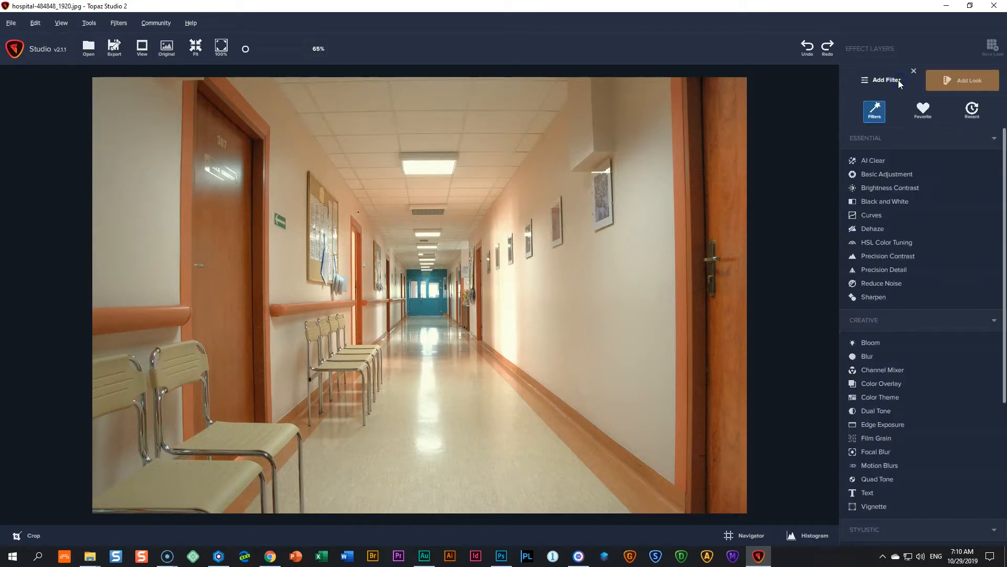
{"action": "left_click", "coordinate": [877, 138]}
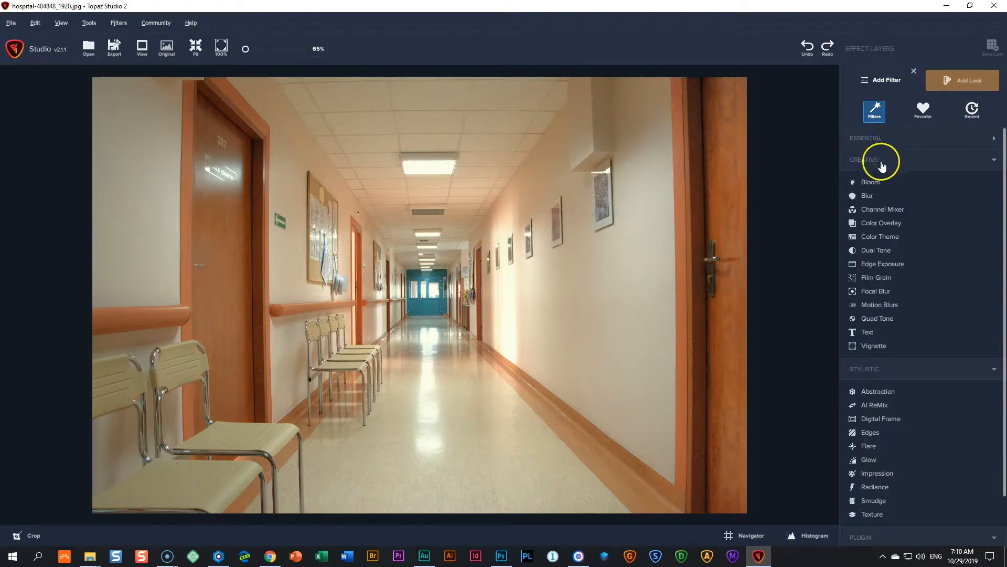
{"action": "left_click", "coordinate": [881, 160]}
{"action": "left_click", "coordinate": [886, 181]}
{"action": "left_click", "coordinate": [886, 204]}
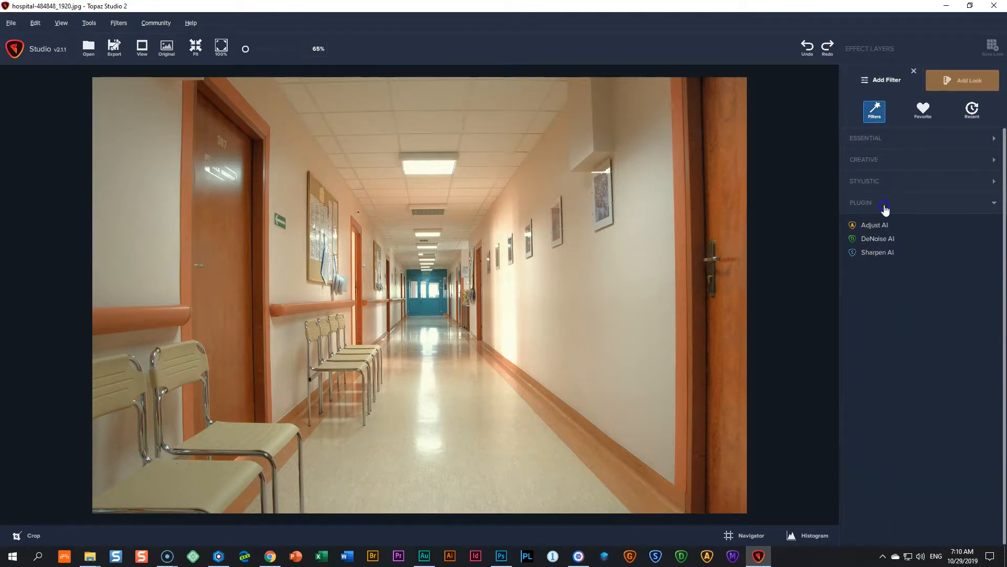
{"action": "left_click", "coordinate": [872, 160]}
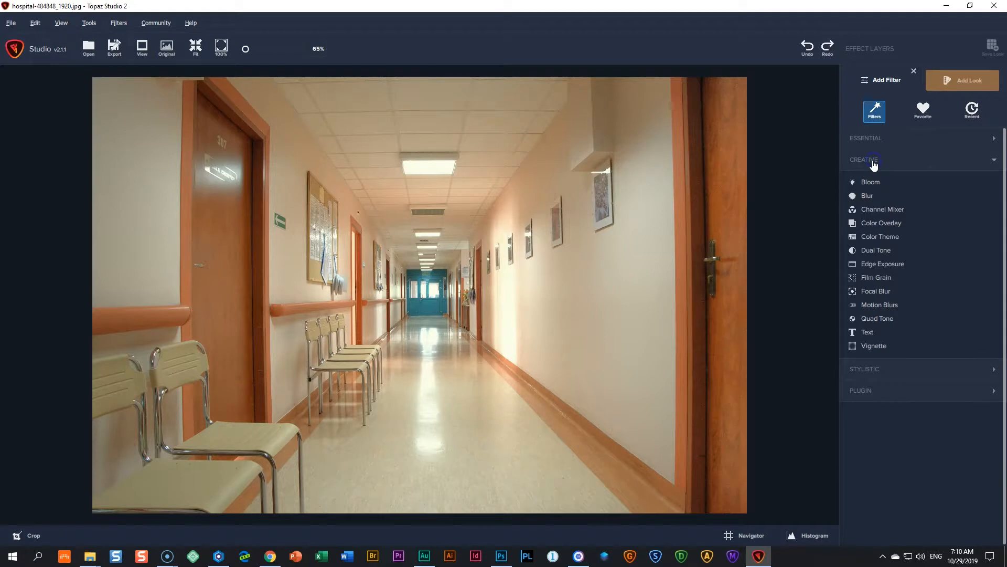
{"action": "left_click", "coordinate": [868, 197]}
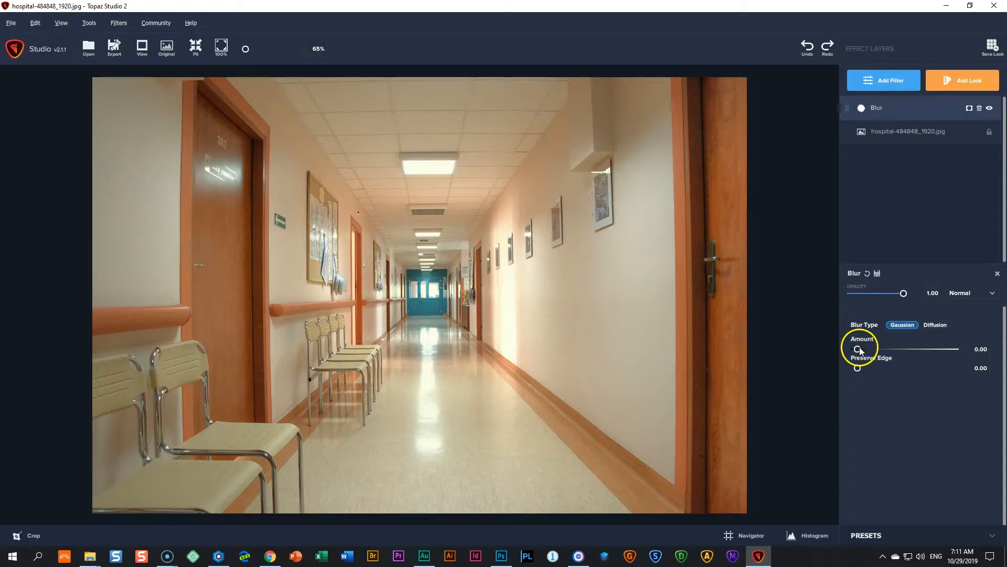
Try different Gaussian blur amounts on the corridor photo and set the amount to 0.34.
{"action": "left_click_drag", "start_coordinate": [858, 352], "coordinate": [896, 350]}
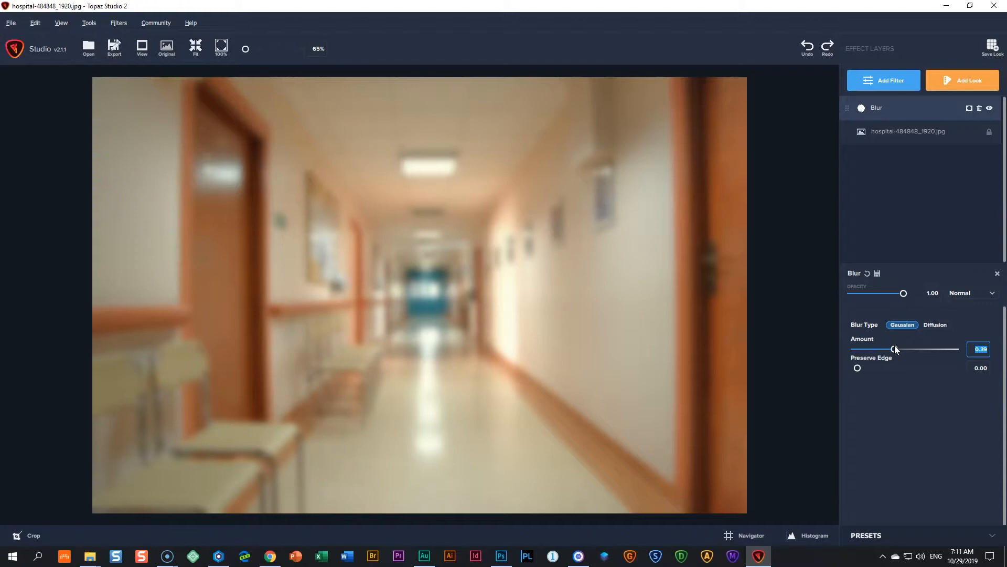
{"action": "mouse_move", "coordinate": [895, 346]}
{"action": "left_mouse_down"}
{"action": "mouse_move", "coordinate": [934, 349]}
{"action": "mouse_move", "coordinate": [892, 351]}
{"action": "left_mouse_up"}
{"action": "left_click_drag", "start_coordinate": [891, 349], "coordinate": [872, 353]}
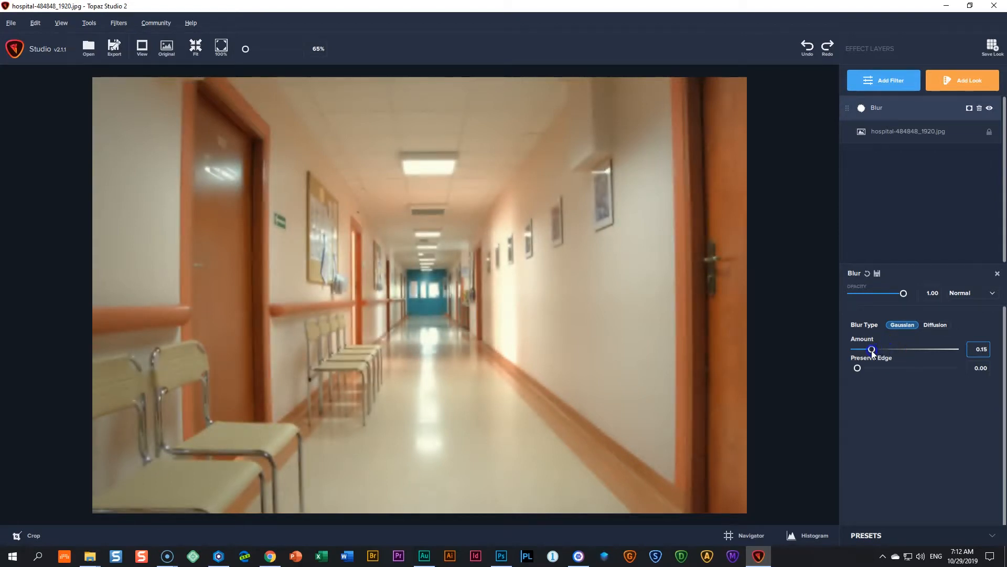
{"action": "left_click", "coordinate": [872, 353]}
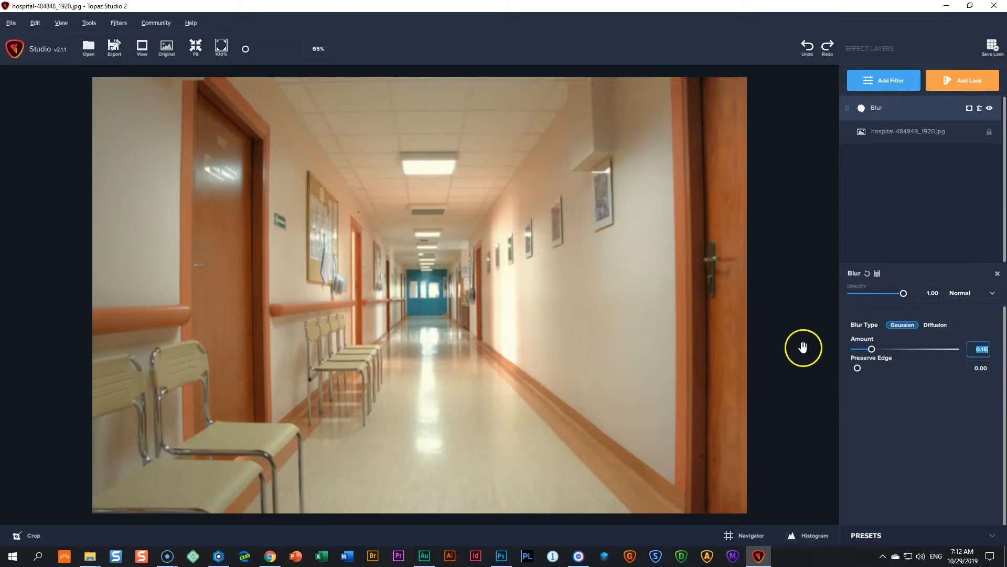
{"action": "left_click_drag", "start_coordinate": [872, 350], "coordinate": [890, 350]}
Compare the blurred corridor photo with the original image.
{"action": "left_click", "coordinate": [540, 225]}
{"action": "left_click", "coordinate": [550, 223]}
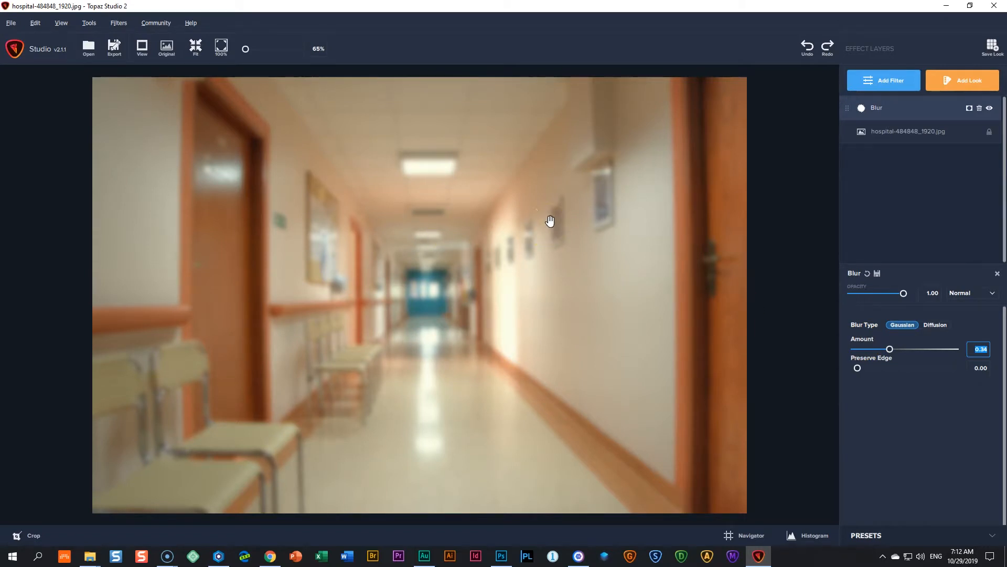
{"action": "left_click", "coordinate": [549, 221]}
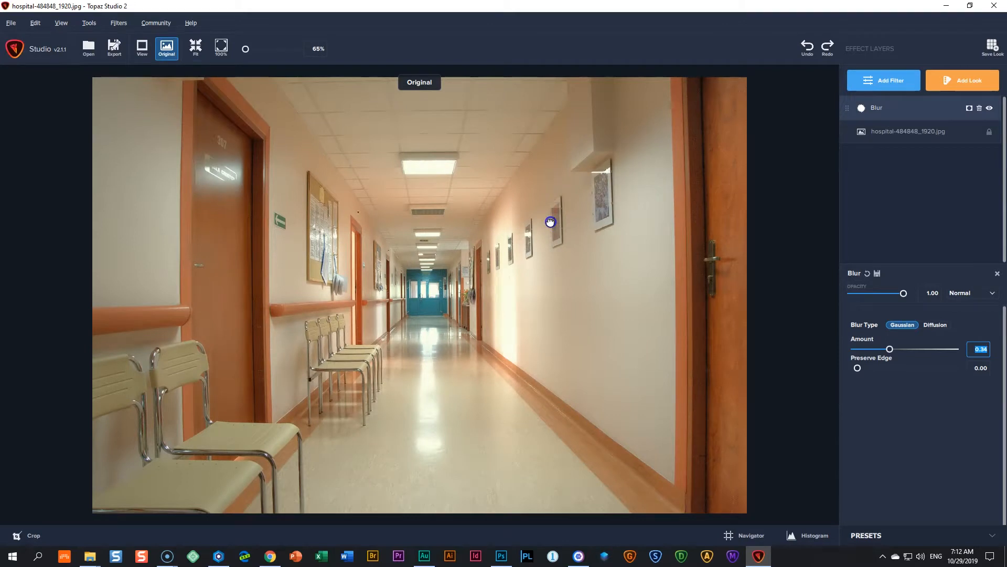
{"action": "left_click", "coordinate": [551, 222]}
{"action": "left_click", "coordinate": [834, 300]}
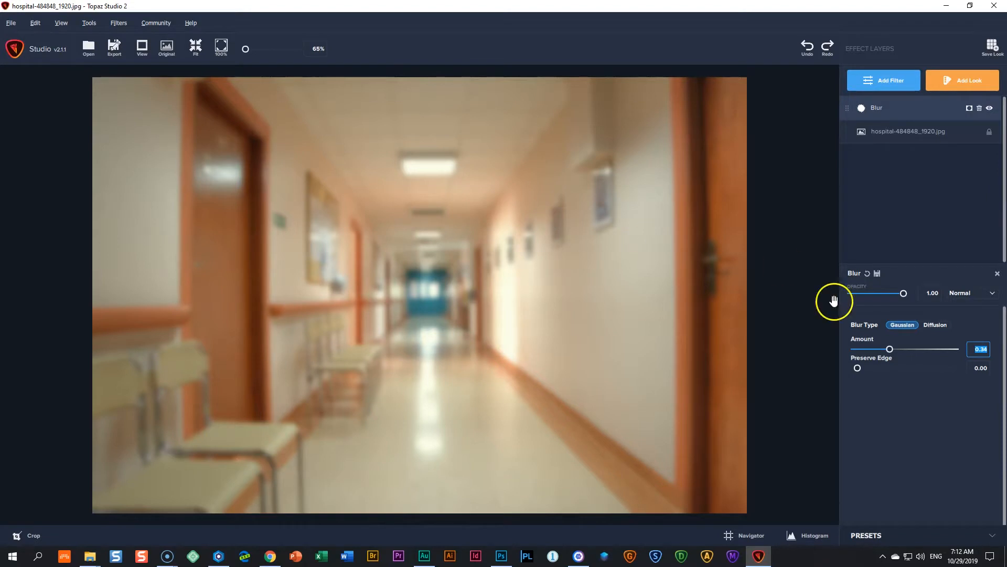
Switch the blur type to Diffusion, try its strength, softness and blur settings, and return the strength to 0.00.
{"action": "left_click", "coordinate": [935, 325]}
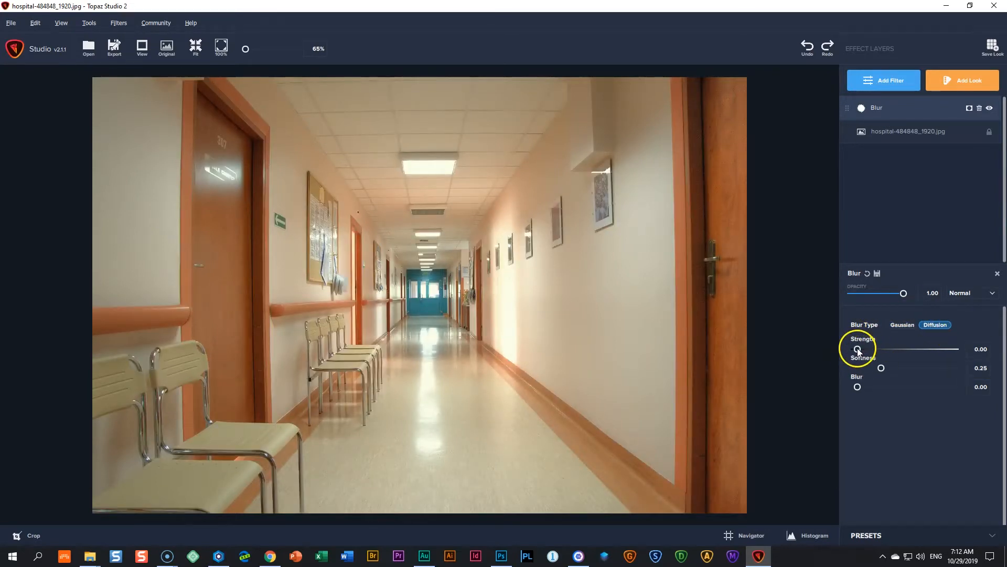
{"action": "left_click_drag", "start_coordinate": [858, 349], "coordinate": [945, 353]}
{"action": "left_click_drag", "start_coordinate": [878, 371], "coordinate": [923, 367]}
{"action": "left_click_drag", "start_coordinate": [856, 386], "coordinate": [887, 367]}
{"action": "left_click_drag", "start_coordinate": [951, 351], "coordinate": [857, 359]}
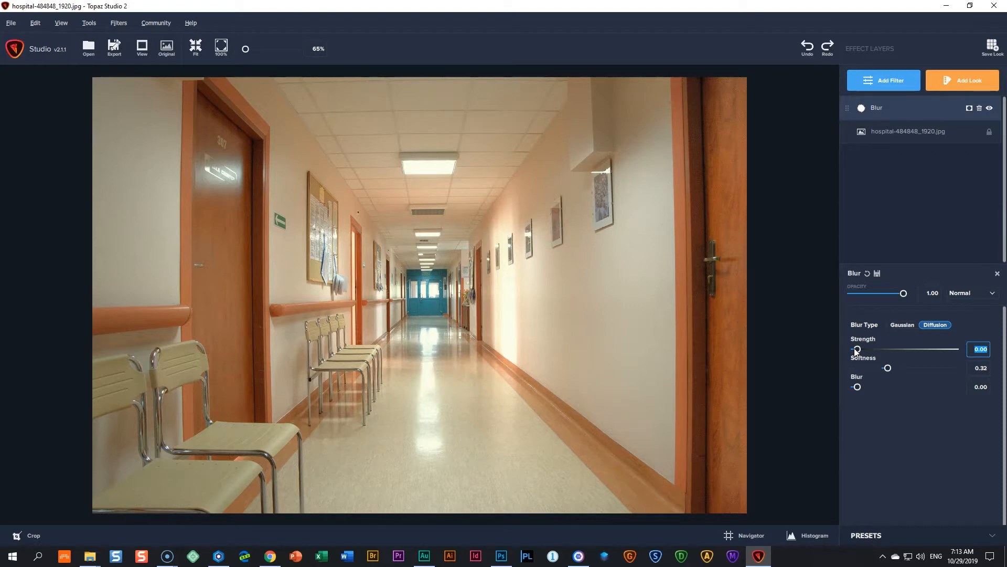
Switch to ON1 Photo RAW, find the wedding photo DSC07095_DxO.jpg in the thumbnail grid and load it into Topaz Studio 2.
{"action": "left_click", "coordinate": [578, 556]}
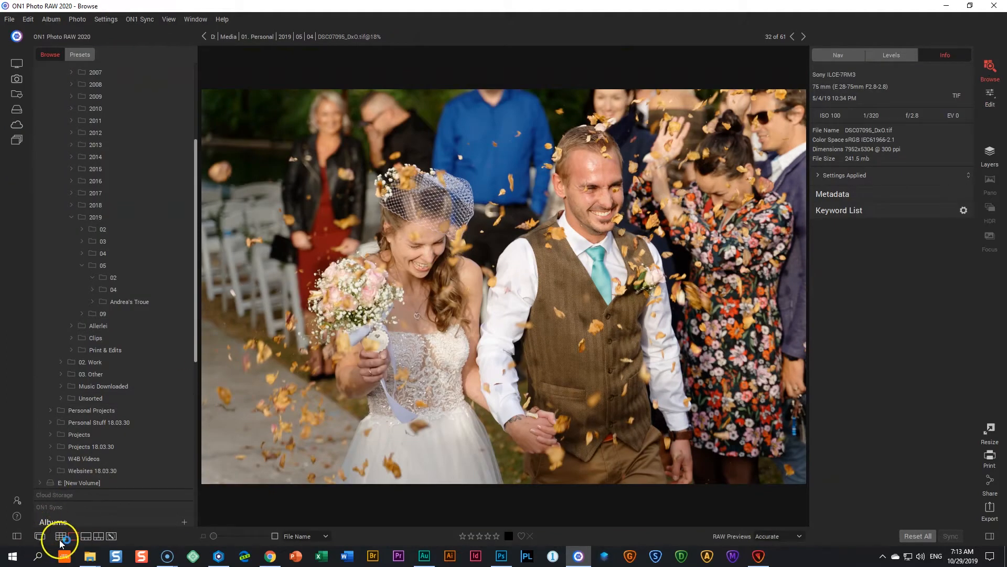
{"action": "left_click", "coordinate": [60, 539]}
{"action": "left_click", "coordinate": [423, 439]}
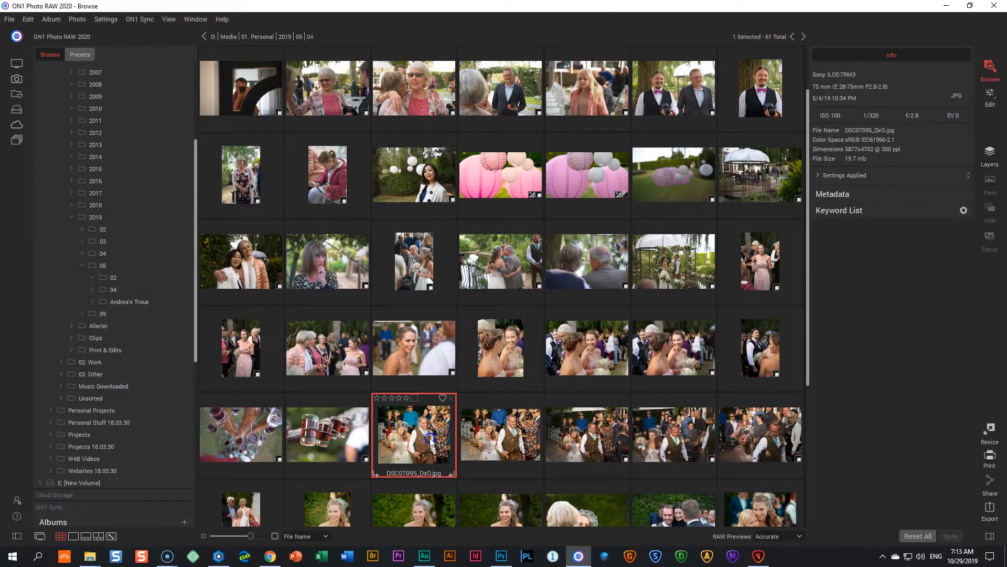
{"action": "left_click", "coordinate": [759, 556]}
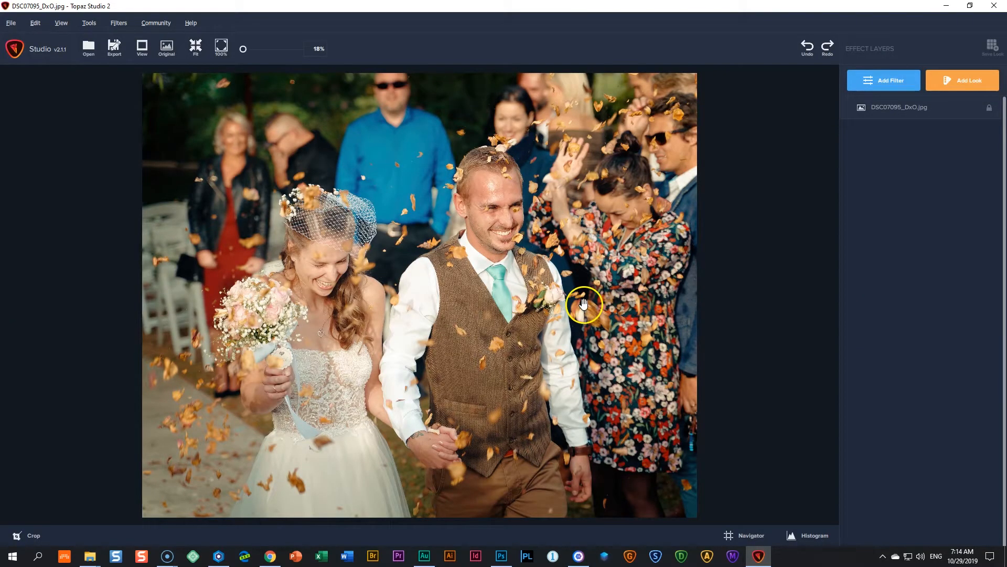
Add a Blur filter to the wedding photo DSC07095_DxO.jpg.
{"action": "left_click", "coordinate": [883, 80]}
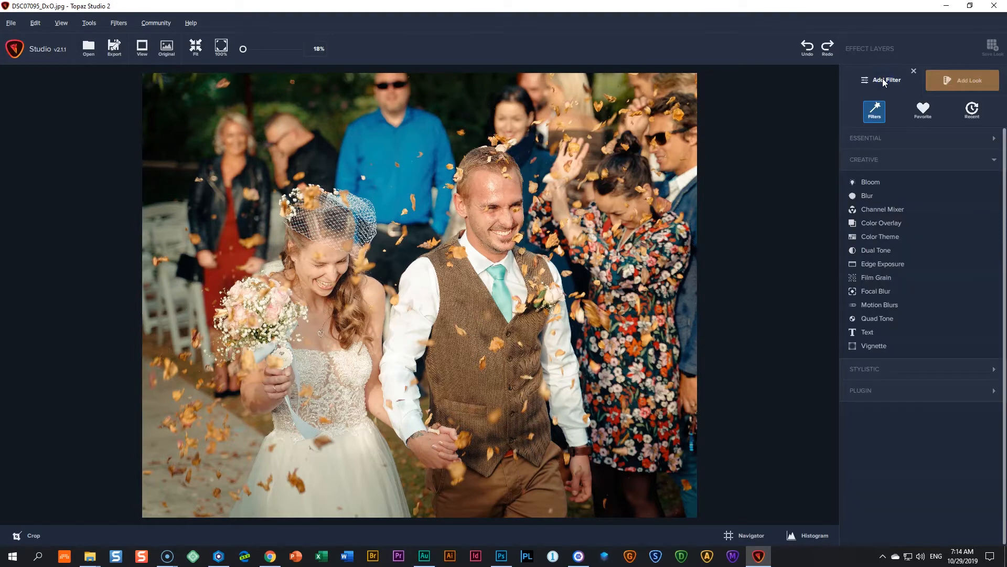
{"action": "left_click", "coordinate": [867, 197]}
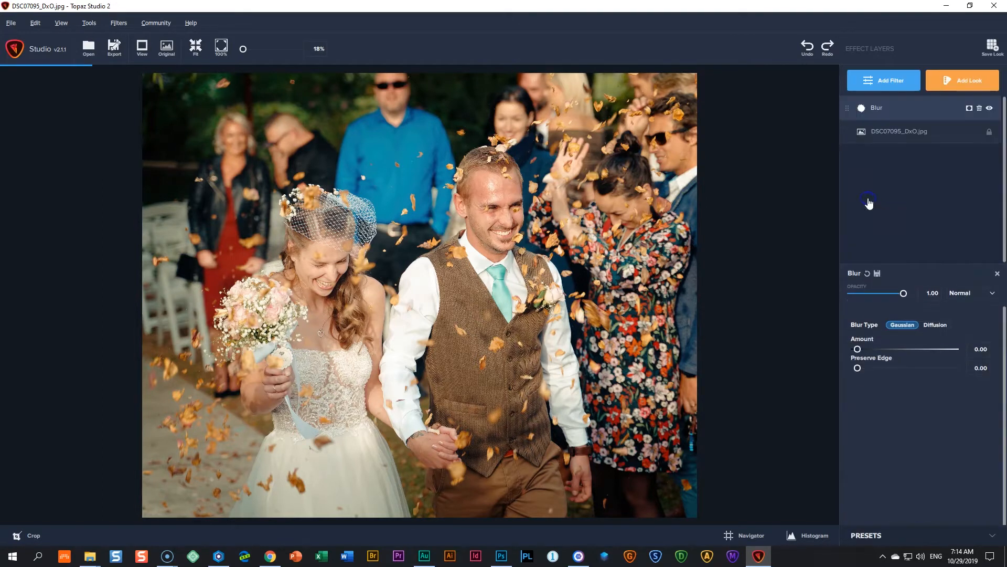
Set the wedding photo's blur type to Diffusion with strength 0.54, softness 0.25 and blur 0.36.
{"action": "left_click", "coordinate": [937, 325]}
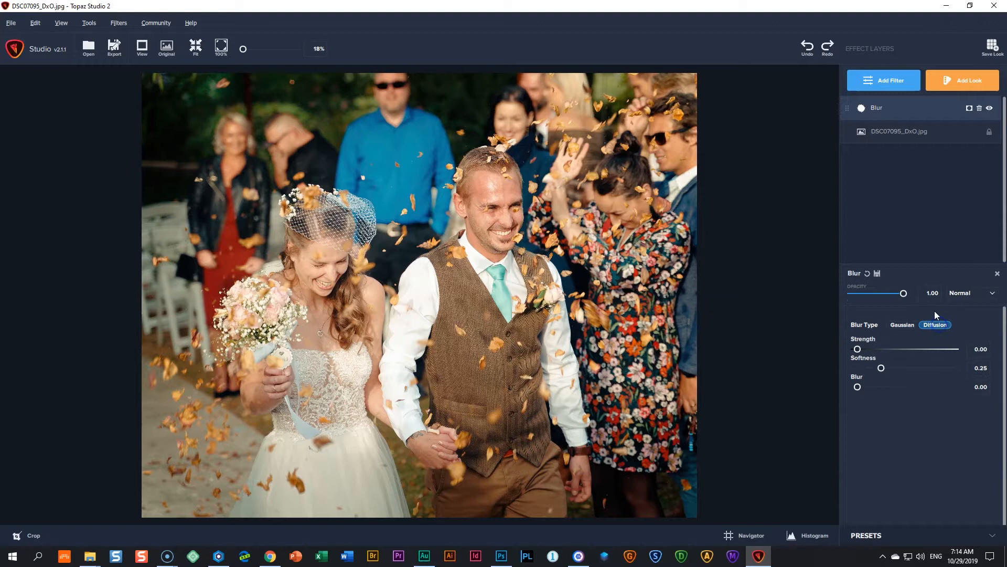
{"action": "left_click_drag", "start_coordinate": [867, 351], "coordinate": [926, 372]}
{"action": "left_click_drag", "start_coordinate": [857, 387], "coordinate": [891, 388]}
{"action": "left_click_drag", "start_coordinate": [906, 349], "coordinate": [886, 375]}
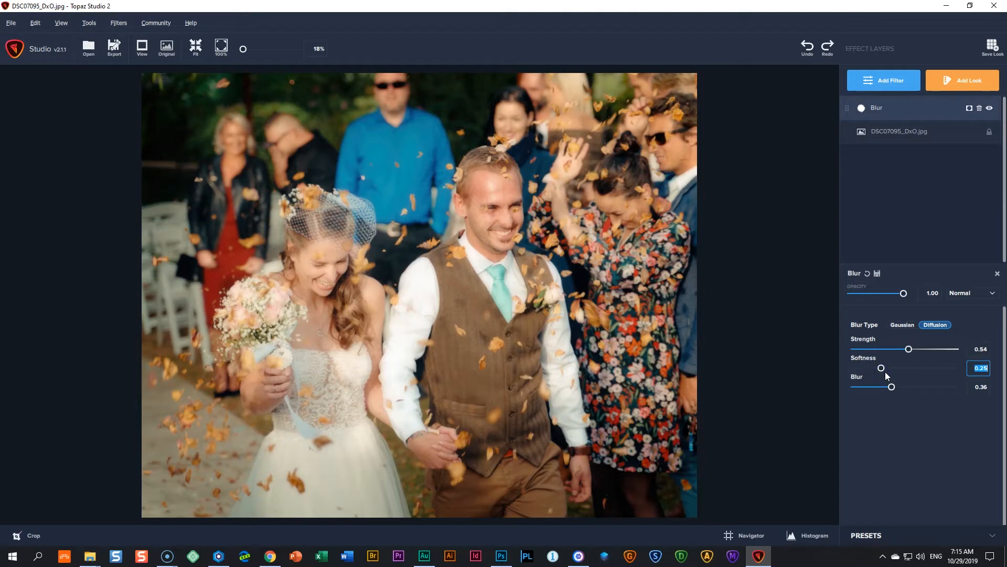
Try the Gaussian blur type with amount 0.32 for comparison and switch back to Diffusion.
{"action": "left_click", "coordinate": [902, 326]}
{"action": "left_click_drag", "start_coordinate": [857, 348], "coordinate": [889, 352]}
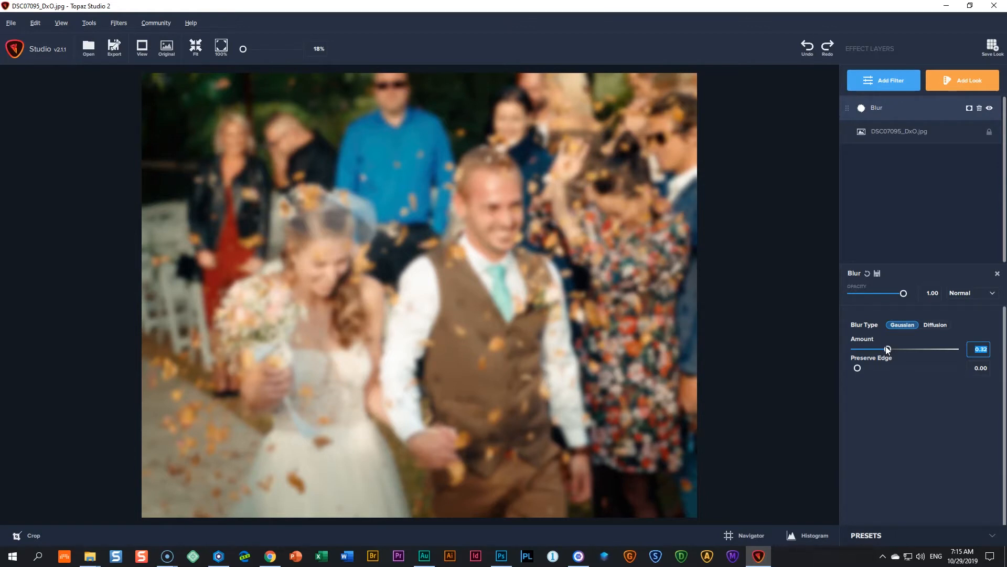
{"action": "left_click", "coordinate": [931, 326]}
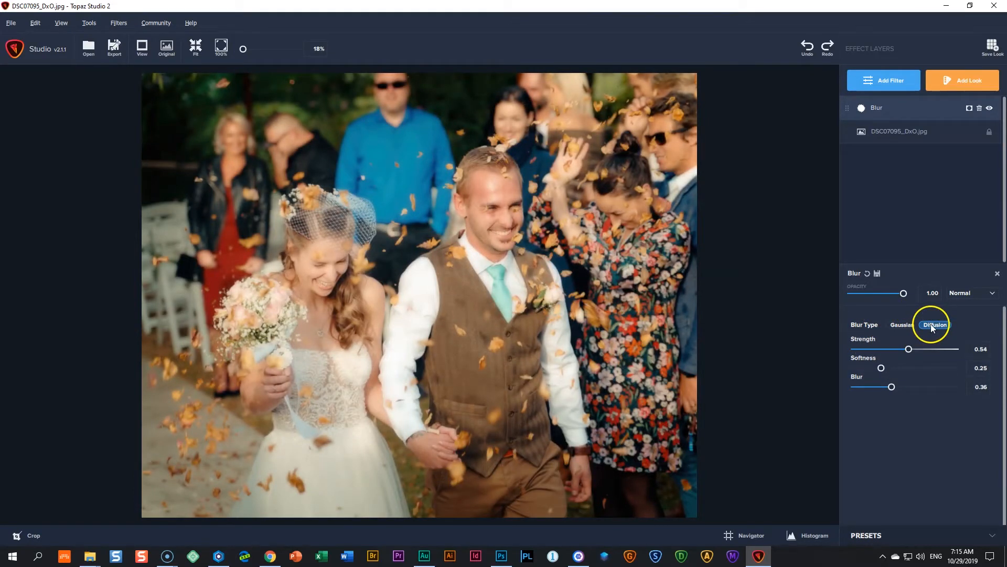
Switch to ON1 Photo RAW and open the wedding photo DSC07095_DxO.tif for editing, with the folder browser hidden.
{"action": "left_click", "coordinate": [579, 557]}
{"action": "double_click", "coordinate": [435, 434]}
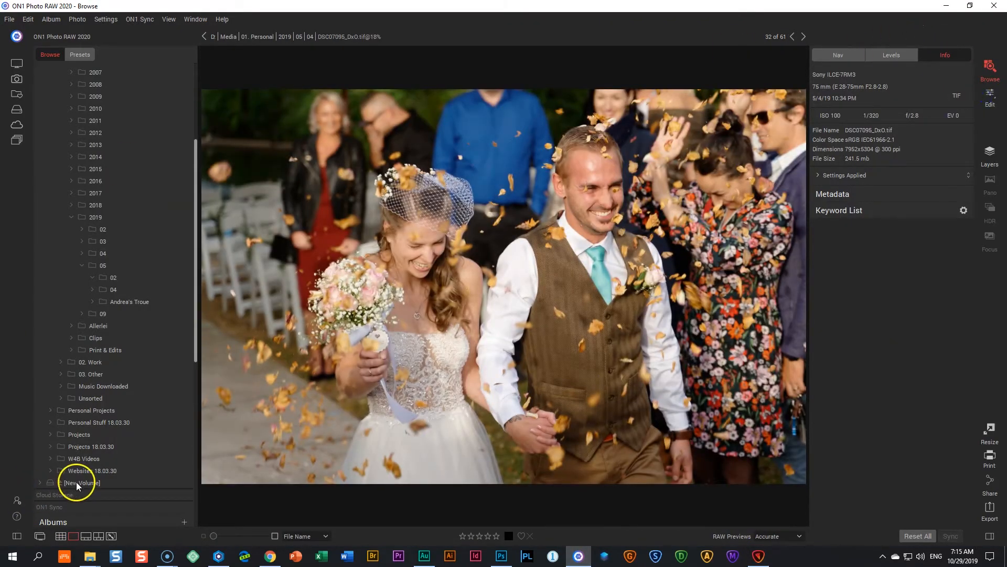
{"action": "left_click", "coordinate": [17, 536]}
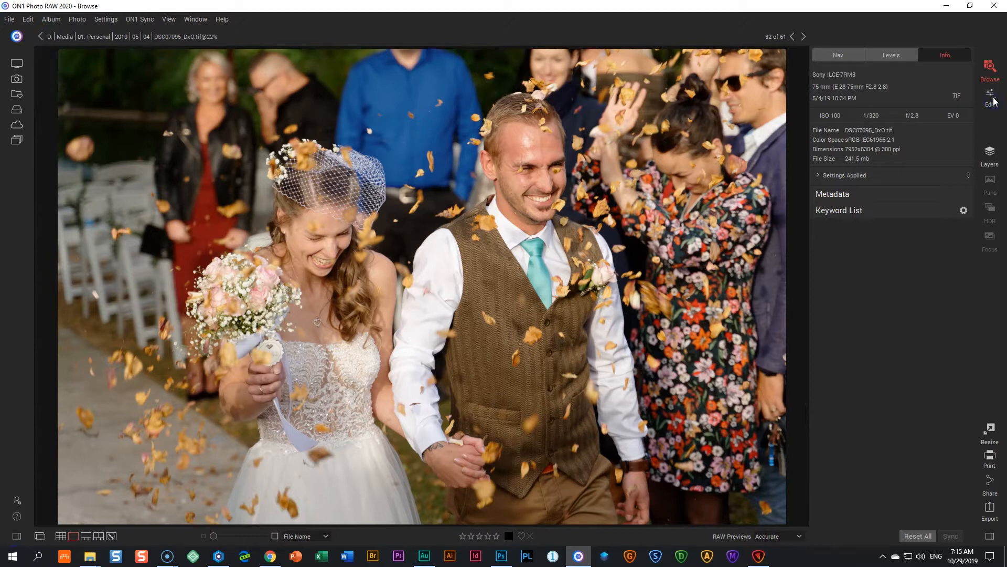
{"action": "left_click", "coordinate": [992, 94]}
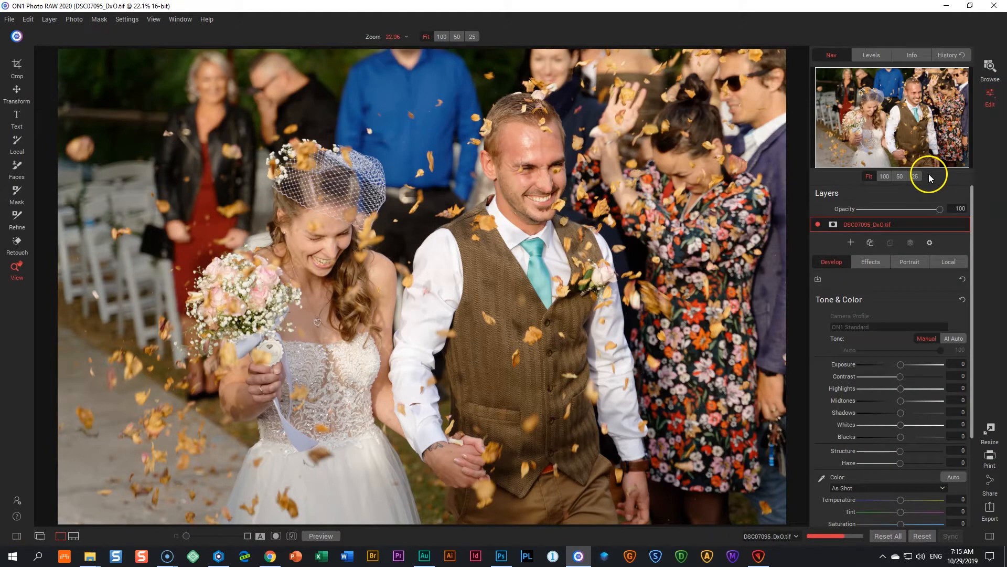
Add a Blur effect filter to the wedding photo and slightly reduce its Gaussian amount.
{"action": "left_click", "coordinate": [869, 266]}
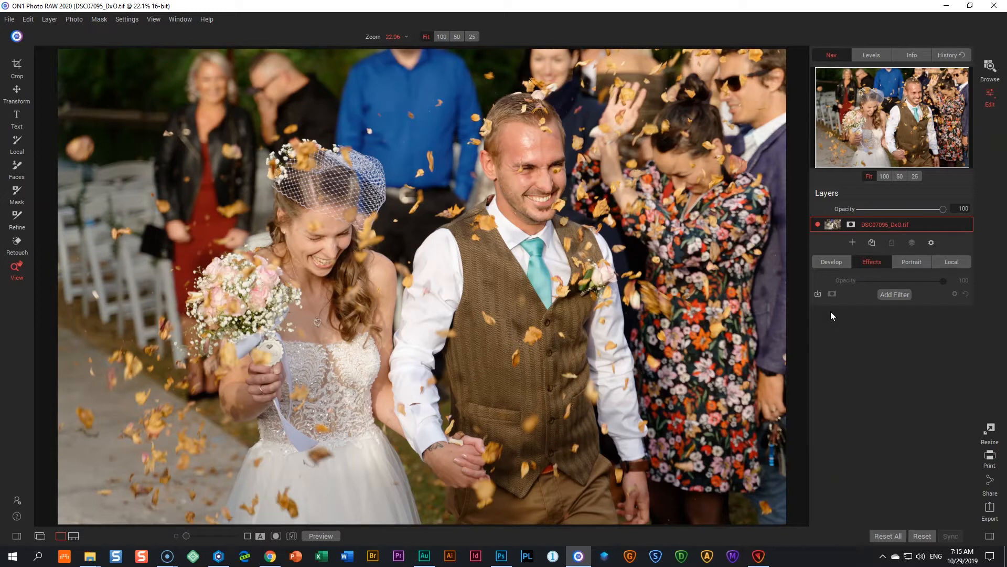
{"action": "left_click", "coordinate": [901, 294]}
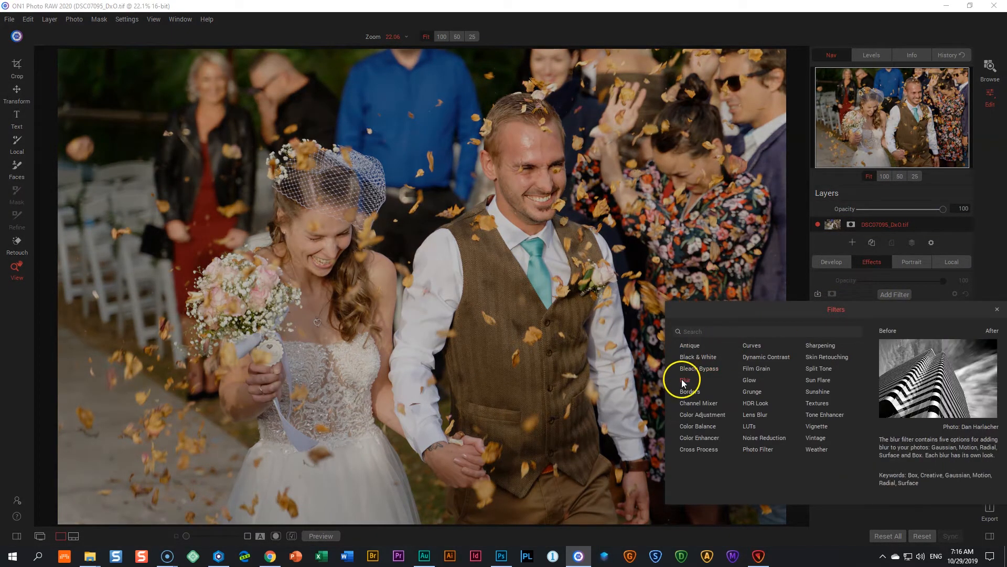
{"action": "left_click", "coordinate": [686, 381]}
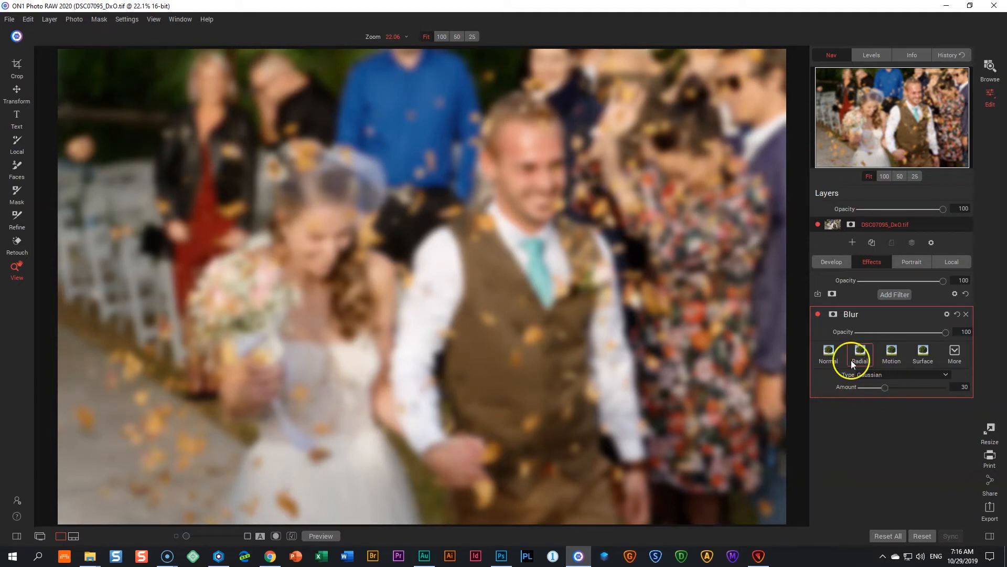
{"action": "left_click_drag", "start_coordinate": [885, 388], "coordinate": [879, 389]}
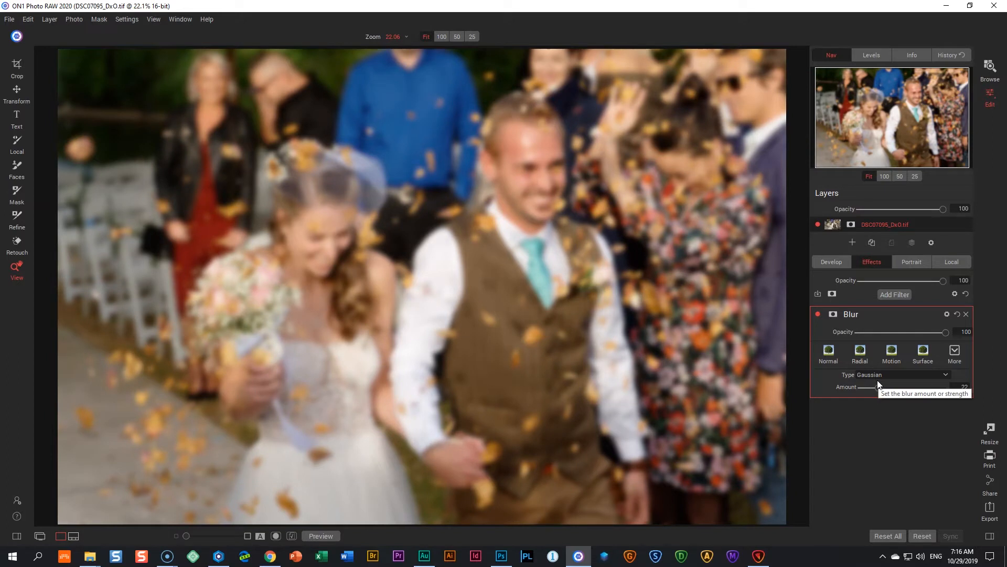
Try the Motion blur type on the wedding photo with a distance of 23.
{"action": "left_click", "coordinate": [946, 375]}
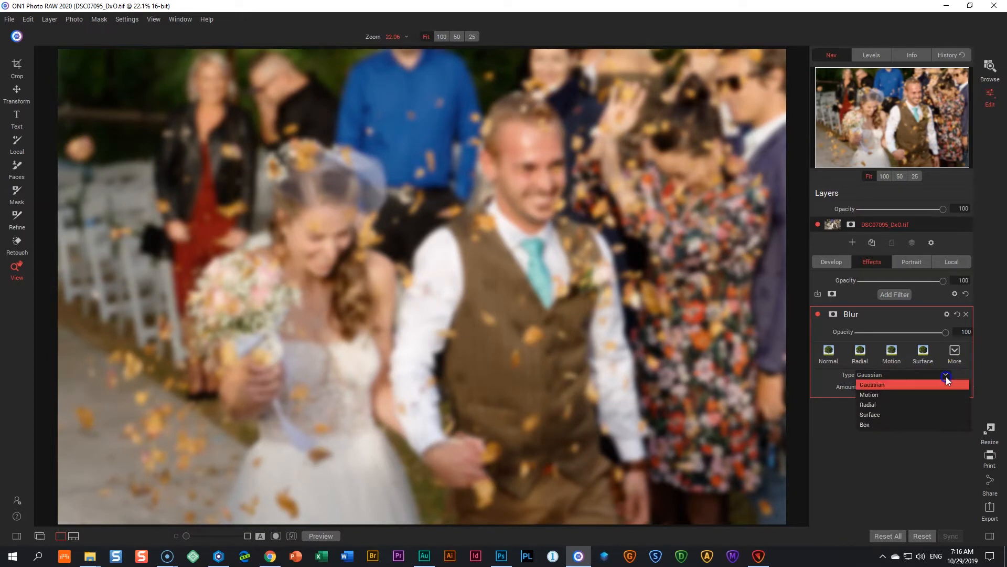
{"action": "left_click", "coordinate": [923, 394]}
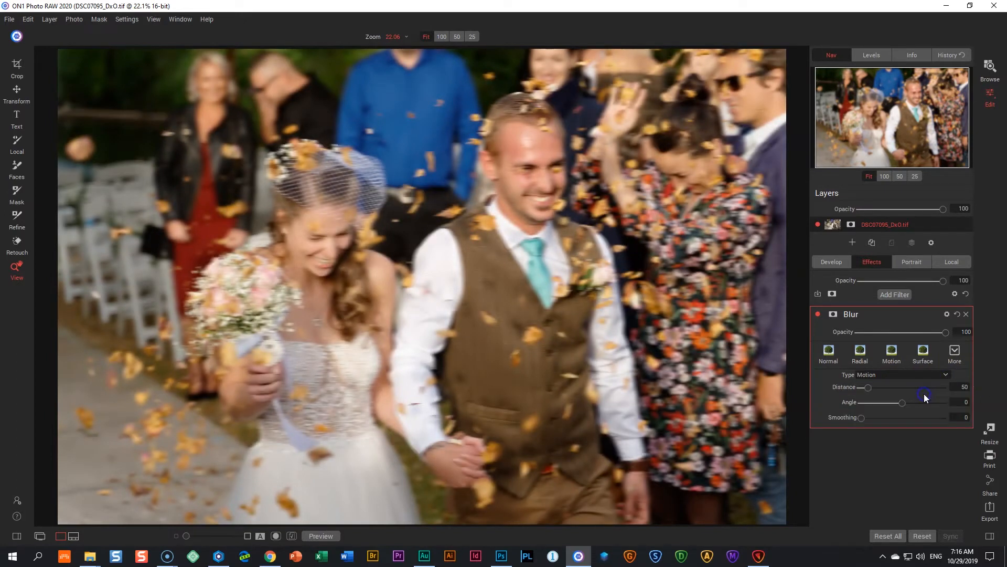
{"action": "mouse_move", "coordinate": [868, 386]}
{"action": "left_mouse_down"}
{"action": "mouse_move", "coordinate": [946, 383]}
{"action": "mouse_move", "coordinate": [864, 393]}
{"action": "left_mouse_up"}
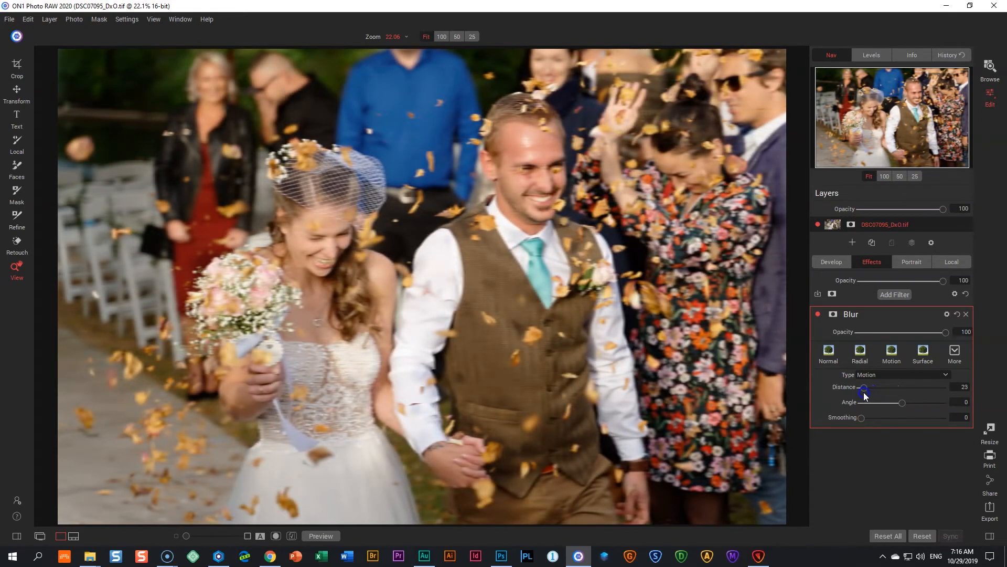
Try the Radial blur type, centred on the bride's face, with an amount of 13.
{"action": "left_click", "coordinate": [930, 375]}
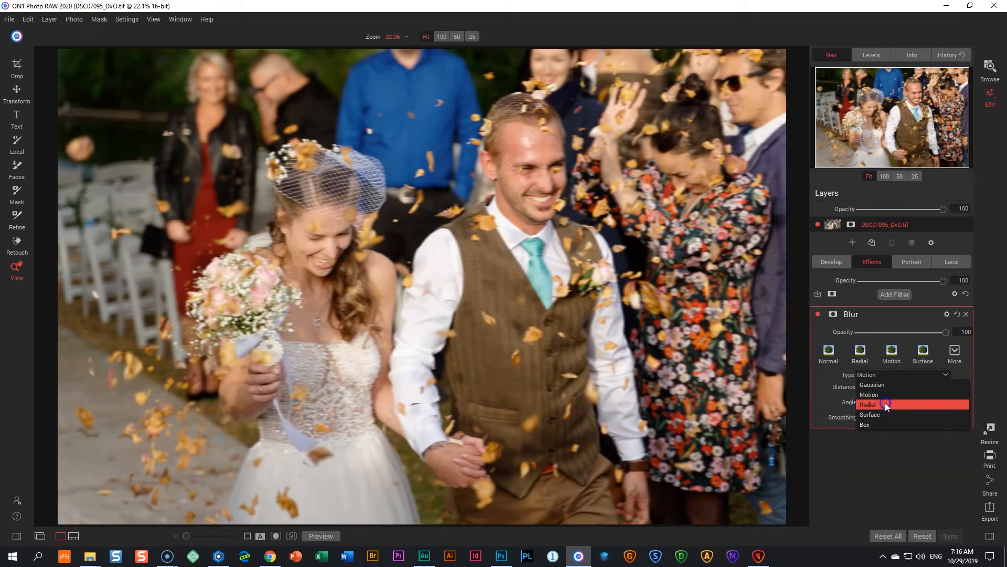
{"action": "left_click", "coordinate": [886, 402]}
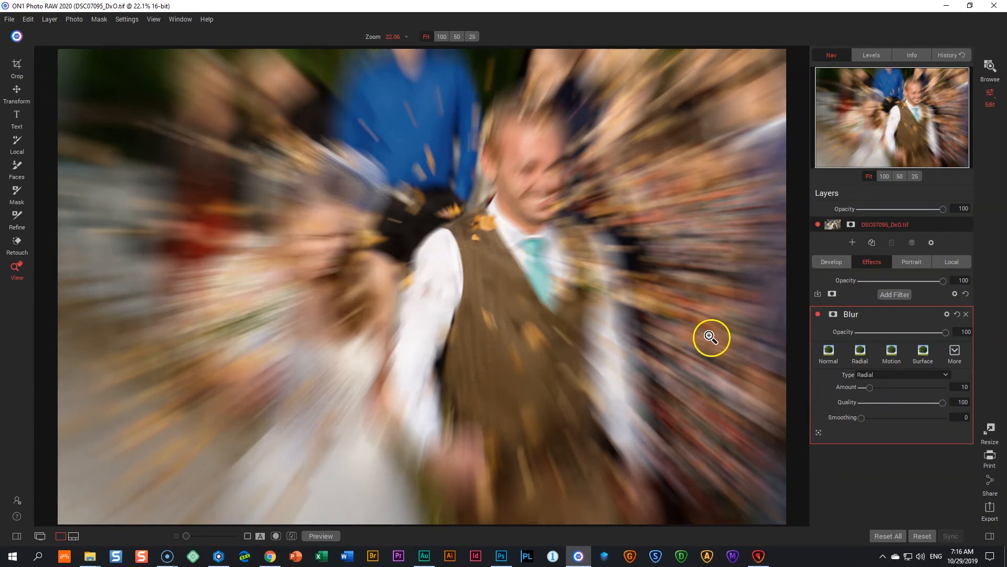
{"action": "left_click", "coordinate": [819, 433]}
{"action": "left_click", "coordinate": [329, 247]}
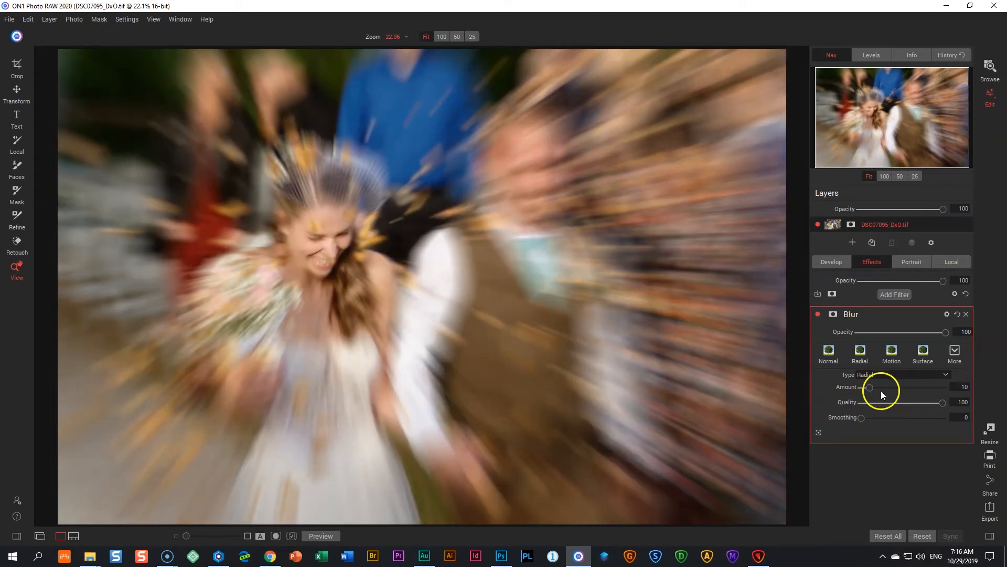
{"action": "left_click_drag", "start_coordinate": [870, 390], "coordinate": [850, 422]}
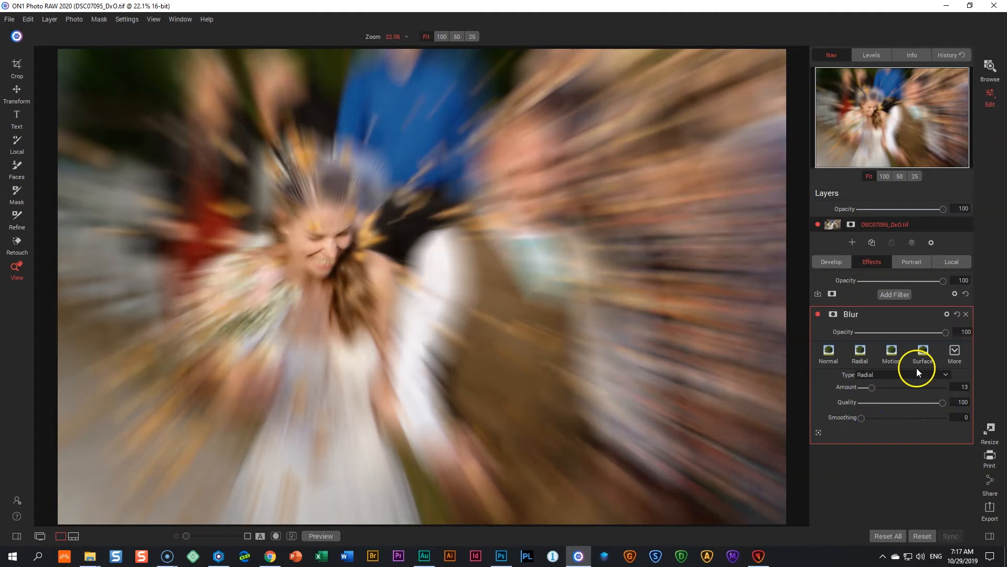
Try the Surface blur type with a higher amount and an adjusted threshold.
{"action": "left_click", "coordinate": [917, 372]}
{"action": "left_click", "coordinate": [883, 414]}
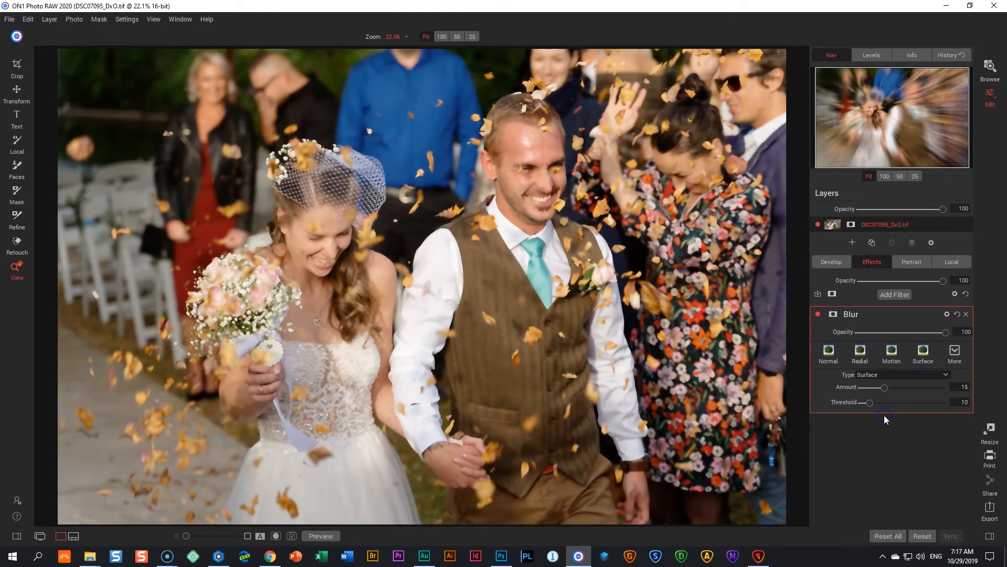
{"action": "left_click_drag", "start_coordinate": [882, 388], "coordinate": [929, 388]}
{"action": "mouse_move", "coordinate": [870, 402]}
{"action": "left_mouse_down"}
{"action": "mouse_move", "coordinate": [926, 387]}
{"action": "mouse_move", "coordinate": [881, 391]}
{"action": "left_mouse_up"}
Set the blur type to Box and reduce its amount below 30.
{"action": "left_click", "coordinate": [894, 376]}
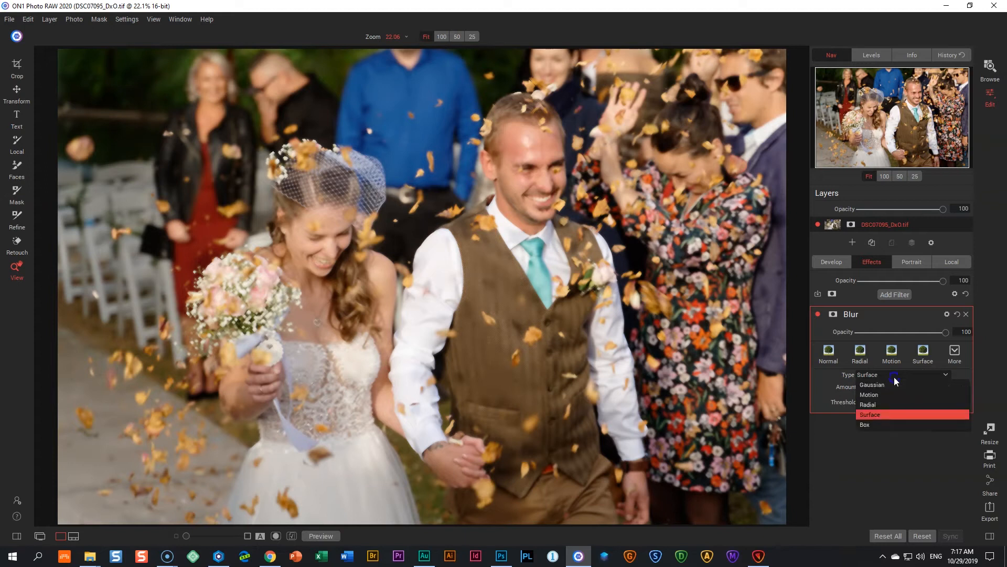
{"action": "left_click", "coordinate": [873, 424]}
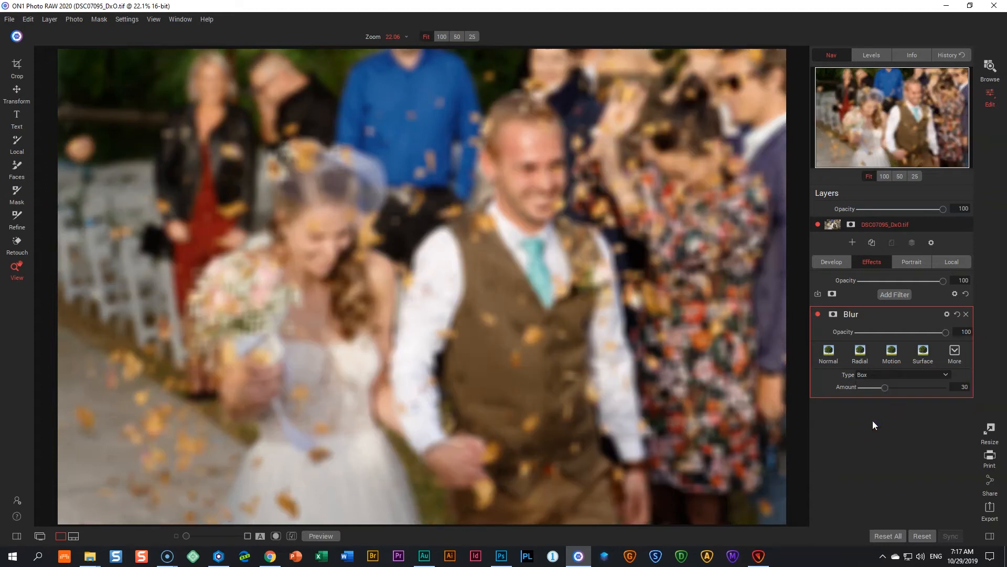
{"action": "left_click_drag", "start_coordinate": [885, 388], "coordinate": [850, 388]}
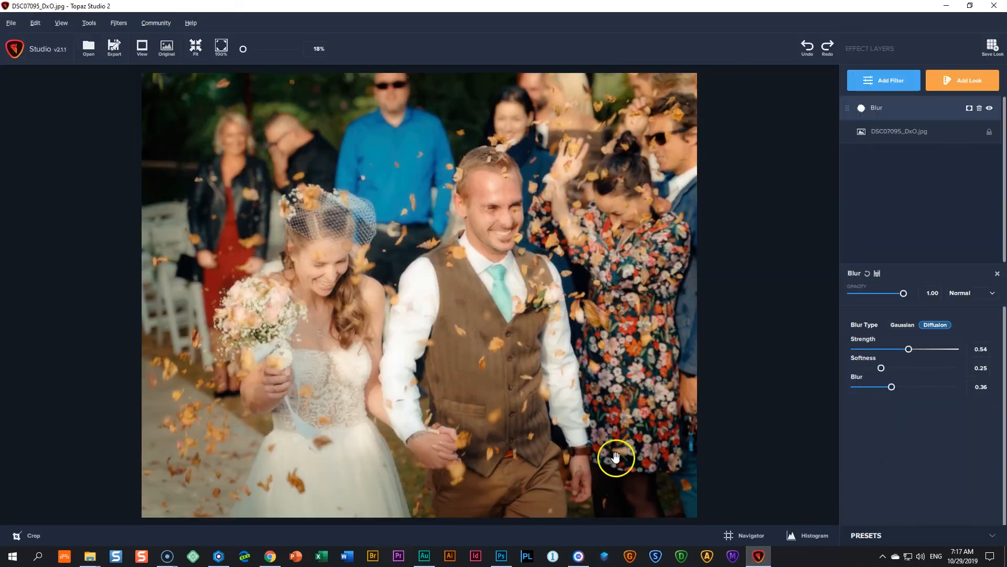
Switch to the web browser and view the Classic Agency demo site's blurred background image.
{"action": "left_click", "coordinate": [218, 555]}
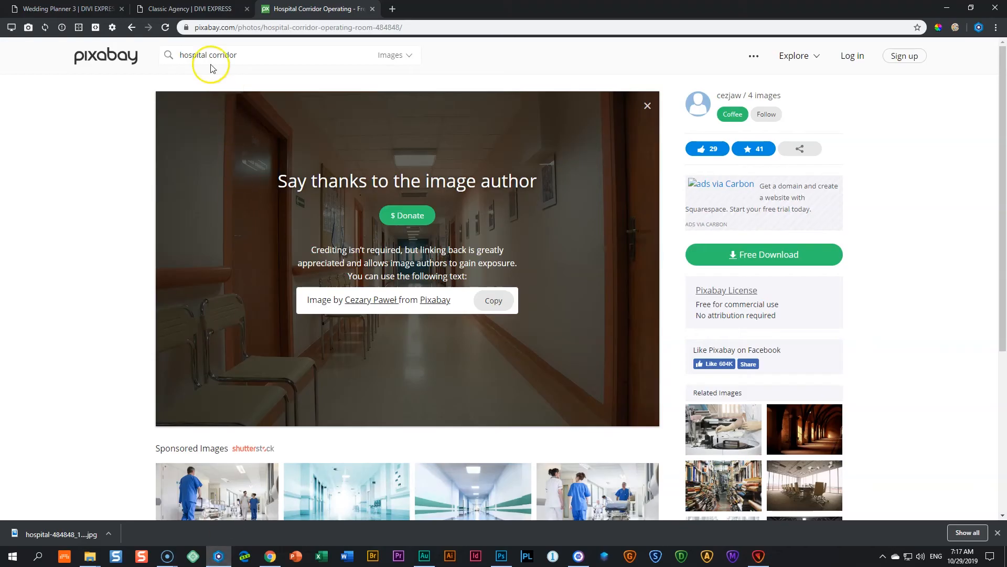
{"action": "left_click", "coordinate": [215, 8]}
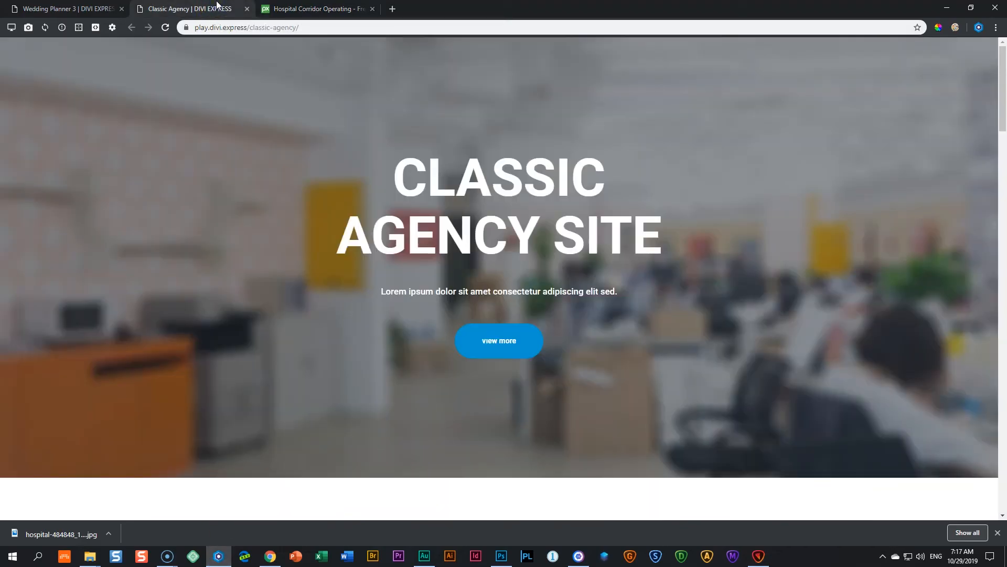